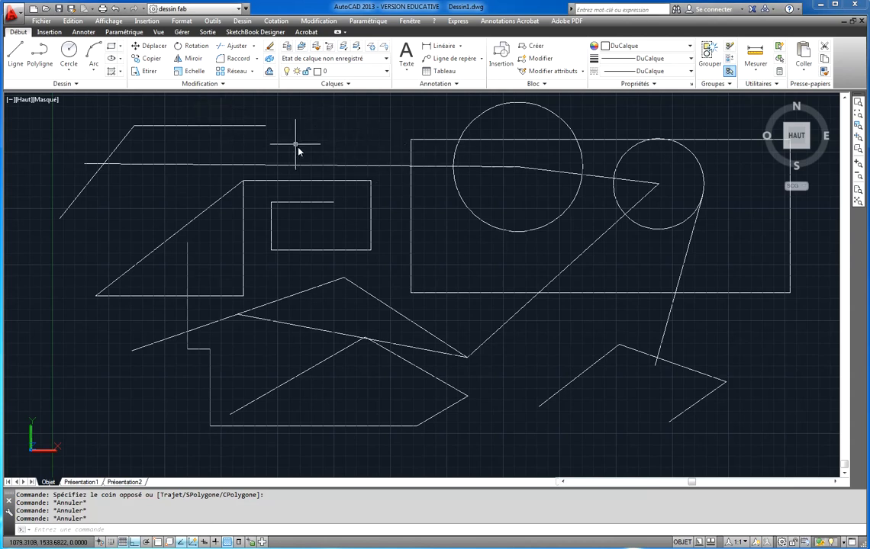
Select the two connected upper lines and the long near-horizontal line one by one, and clear the selection.
{"action": "left_click", "coordinate": [221, 126]}
{"action": "left_click", "coordinate": [122, 145]}
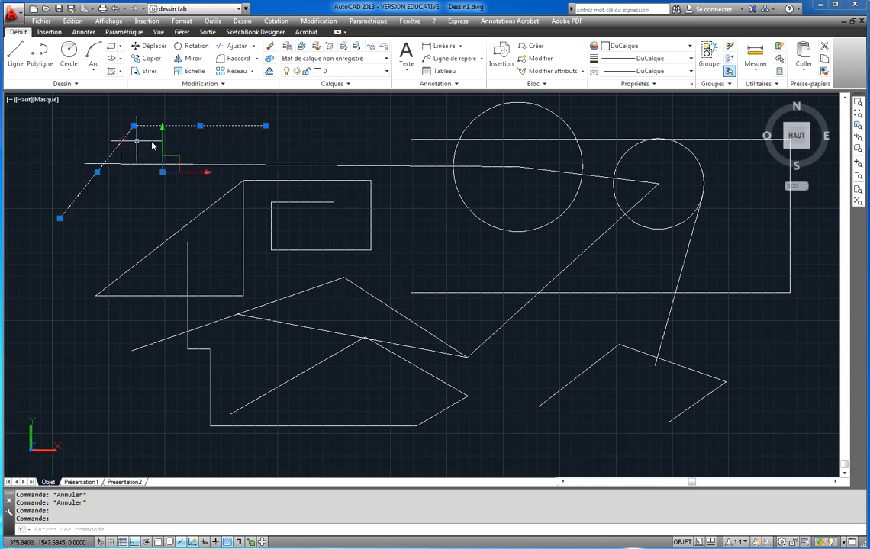
{"action": "left_click", "coordinate": [224, 165]}
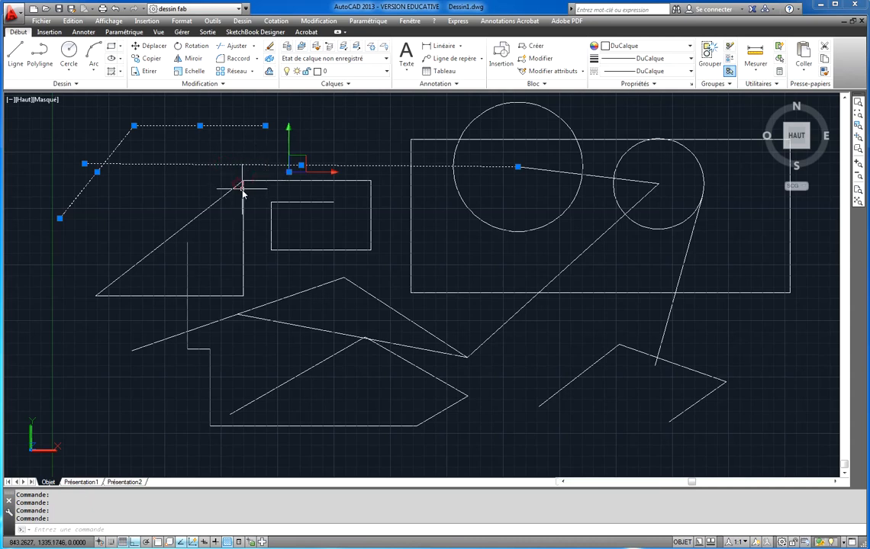
{"action": "left_click", "coordinate": [241, 189]}
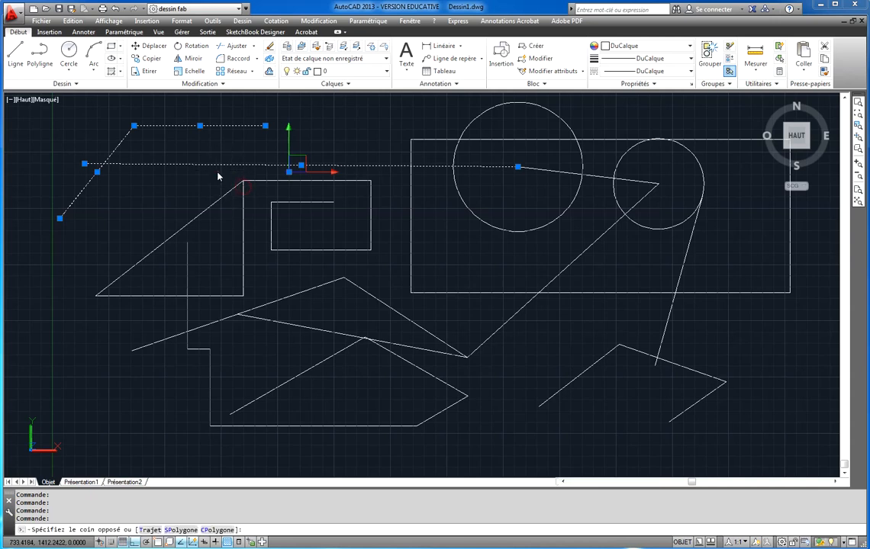
{"action": "key", "text": "Escape"}
{"action": "key", "text": "Escape"}
{"action": "key", "text": "Escape"}
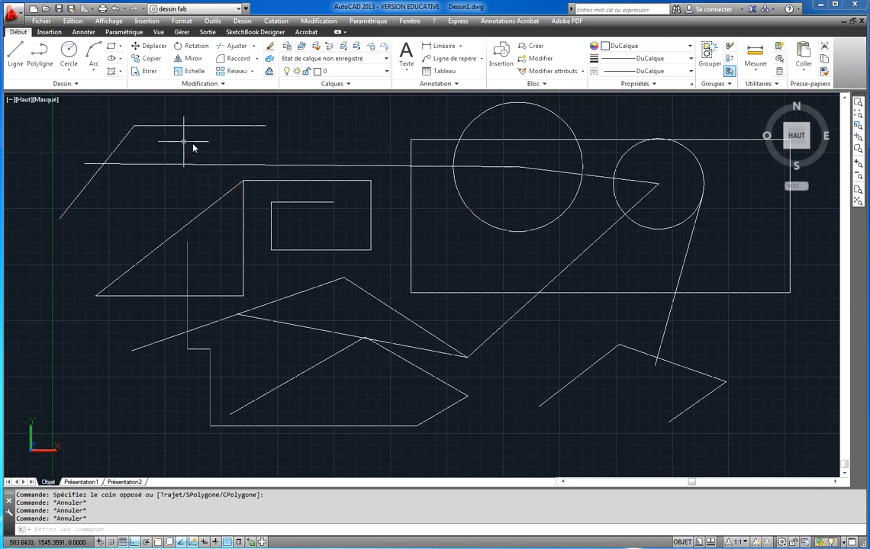
Select the two connected upper-left lines with a crossing window, move them right towards the large circle, and undo the move.
{"action": "left_click", "coordinate": [156, 108]}
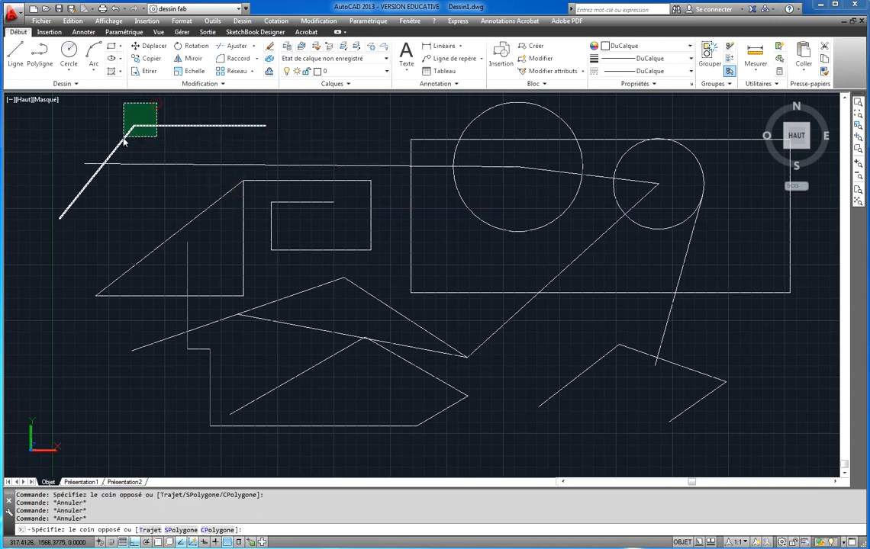
{"action": "left_click", "coordinate": [122, 141]}
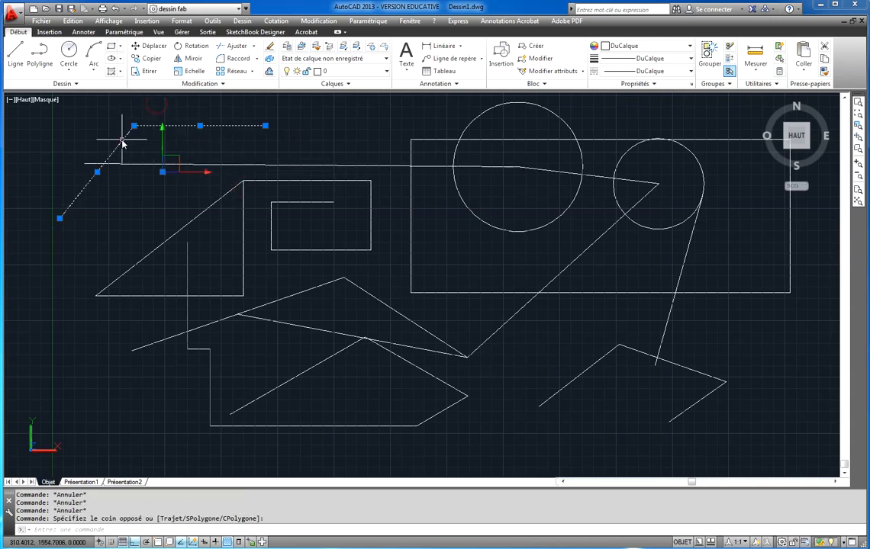
{"action": "left_click", "coordinate": [148, 49]}
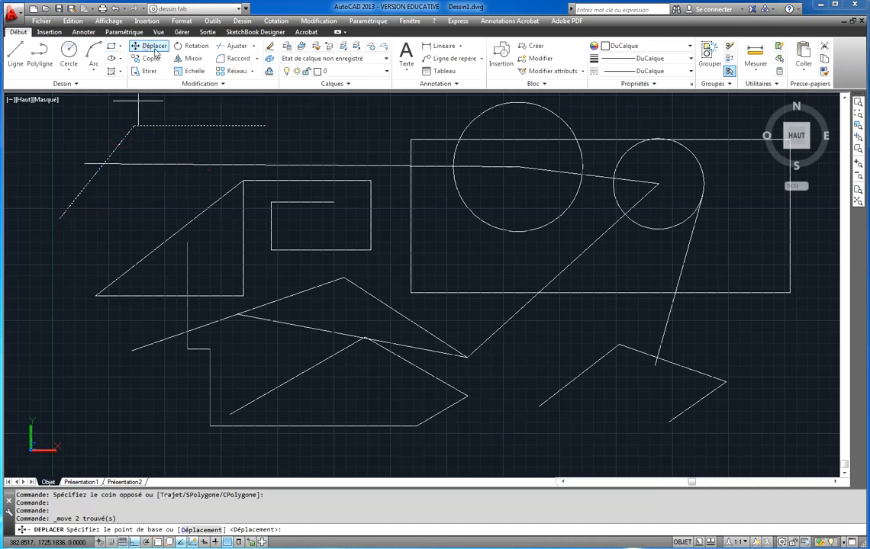
{"action": "left_click", "coordinate": [168, 108]}
{"action": "left_click", "coordinate": [370, 122]}
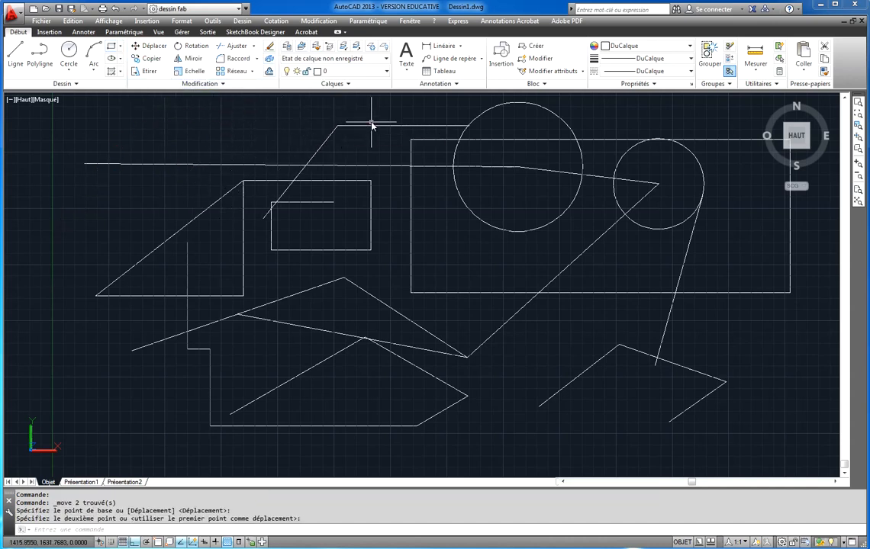
{"action": "key", "text": "Escape"}
{"action": "key", "text": "ctrl+z"}
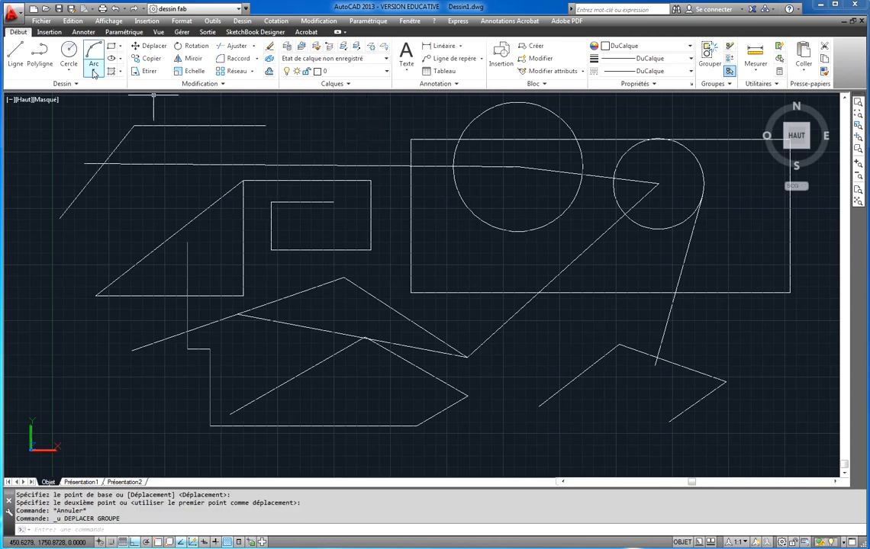
Start the Move command before selecting the two connected upper-left lines, confirm the selection, and cancel the move.
{"action": "left_click", "coordinate": [146, 47]}
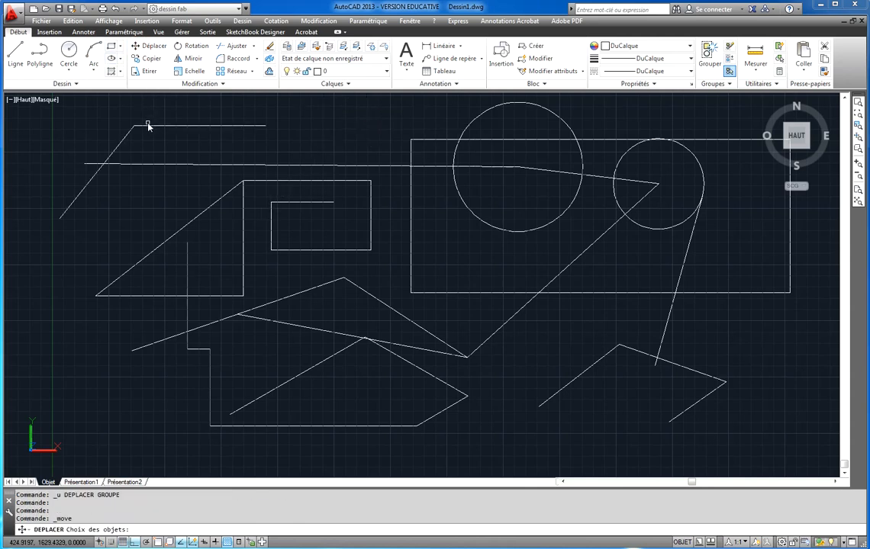
{"action": "left_click", "coordinate": [147, 126]}
{"action": "left_click", "coordinate": [130, 131]}
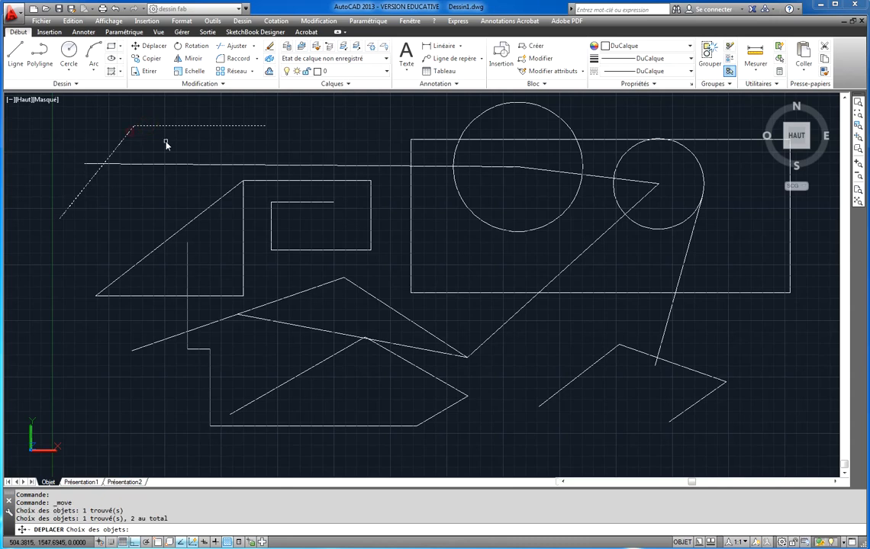
{"action": "key", "text": "Return"}
{"action": "key", "text": "Escape"}
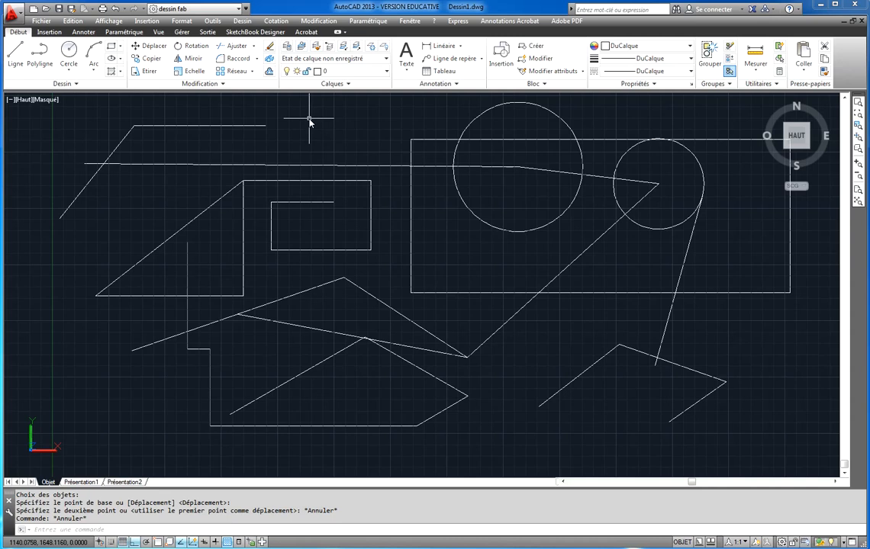
Select only the objects fully enclosed by a window around the large rectangle and small circle, and clear the selection.
{"action": "left_click", "coordinate": [388, 104]}
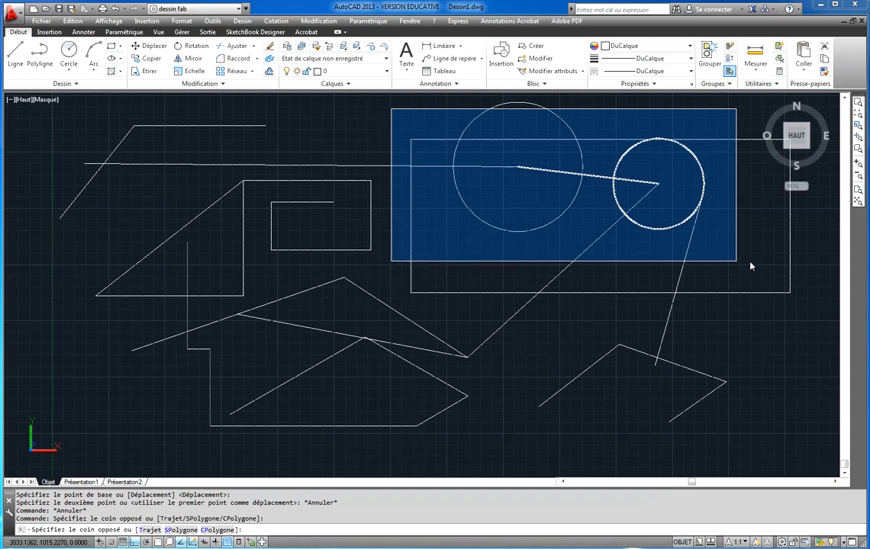
{"action": "left_click", "coordinate": [803, 307]}
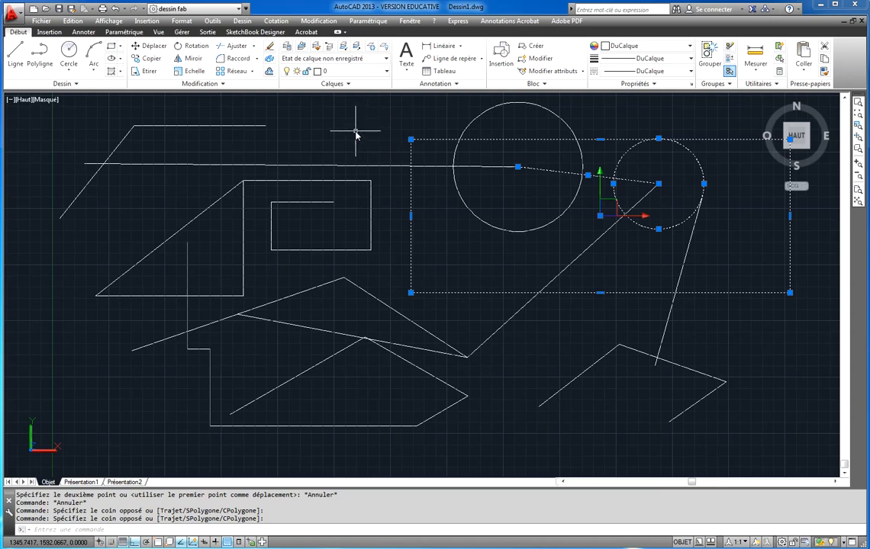
{"action": "key", "text": "Escape"}
{"action": "key", "text": "Escape"}
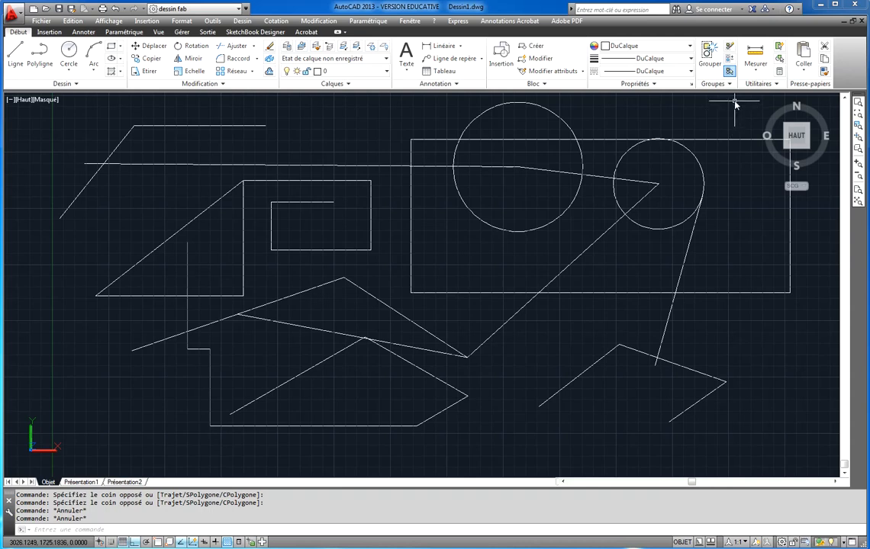
Select everything touched by a right-to-left crossing window over the two circles, and clear the selection.
{"action": "left_click", "coordinate": [732, 126]}
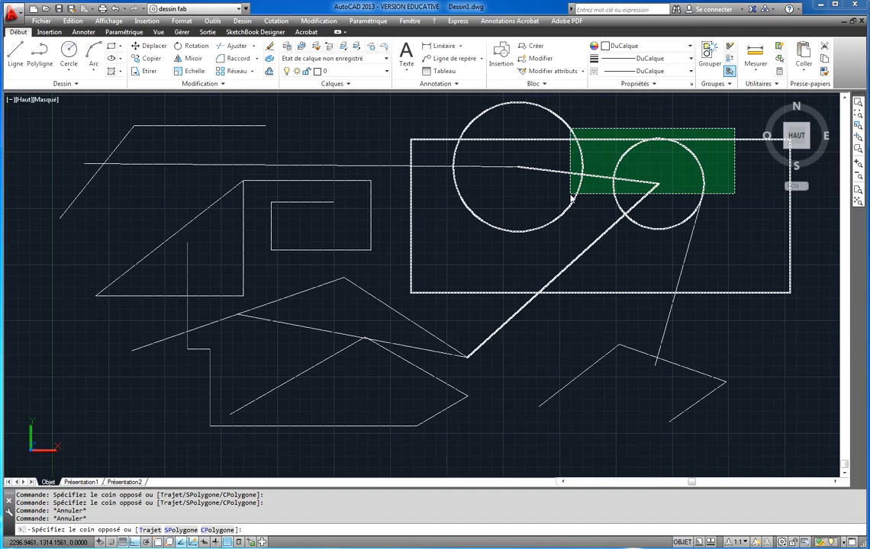
{"action": "left_click", "coordinate": [515, 251]}
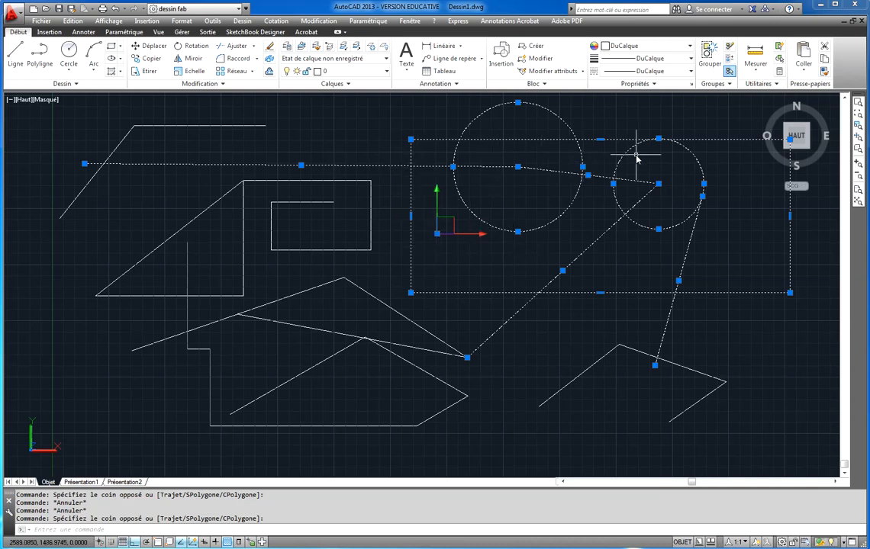
{"action": "key", "text": "Escape"}
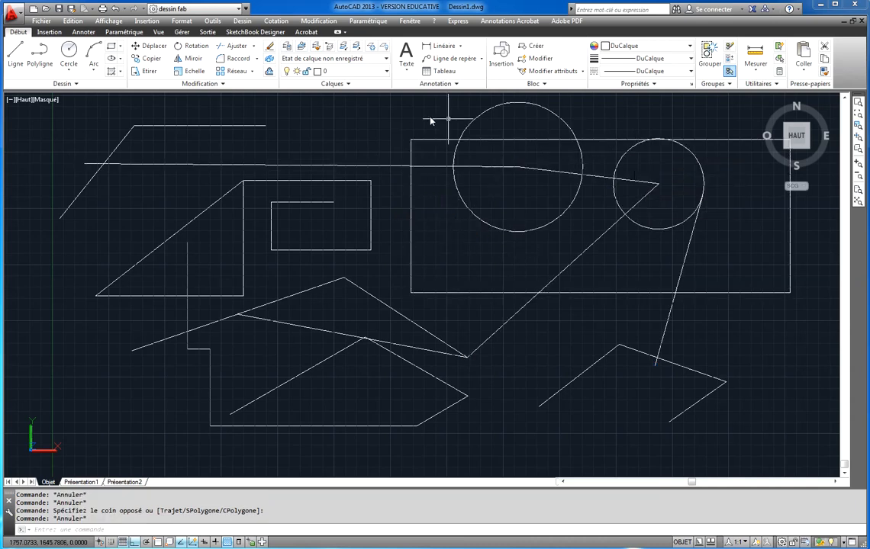
Switch to the drawing SELECT.DWG and fit the whole bicycle to its extents.
{"action": "left_click", "coordinate": [410, 20]}
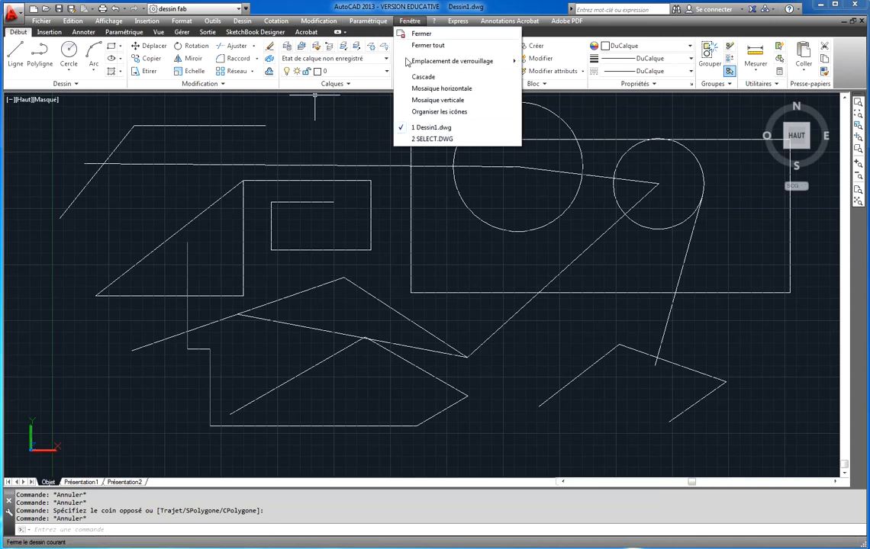
{"action": "left_click", "coordinate": [423, 142]}
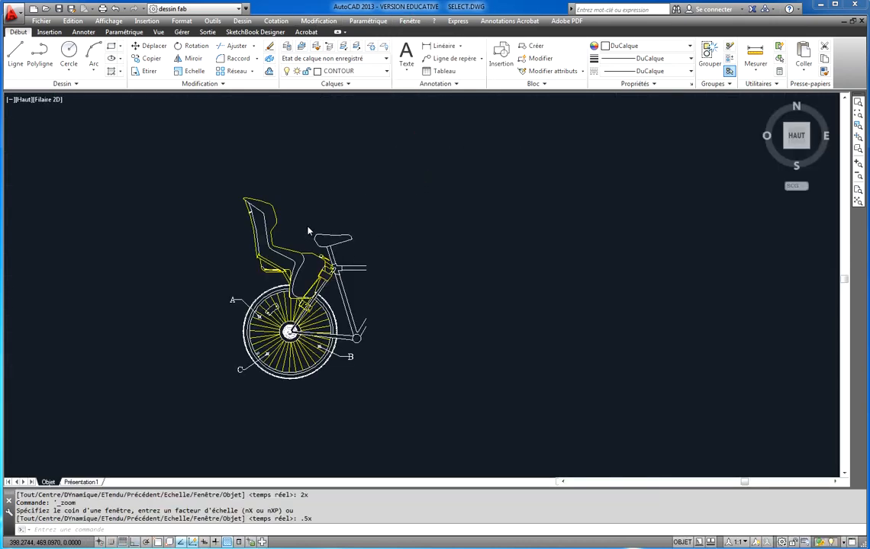
{"action": "mouse_move", "coordinate": [435, 234]}
{"action": "middle_mouse_down"}
{"action": "mouse_move", "coordinate": [399, 227]}
{"action": "mouse_move", "coordinate": [414, 222]}
{"action": "middle_mouse_up"}
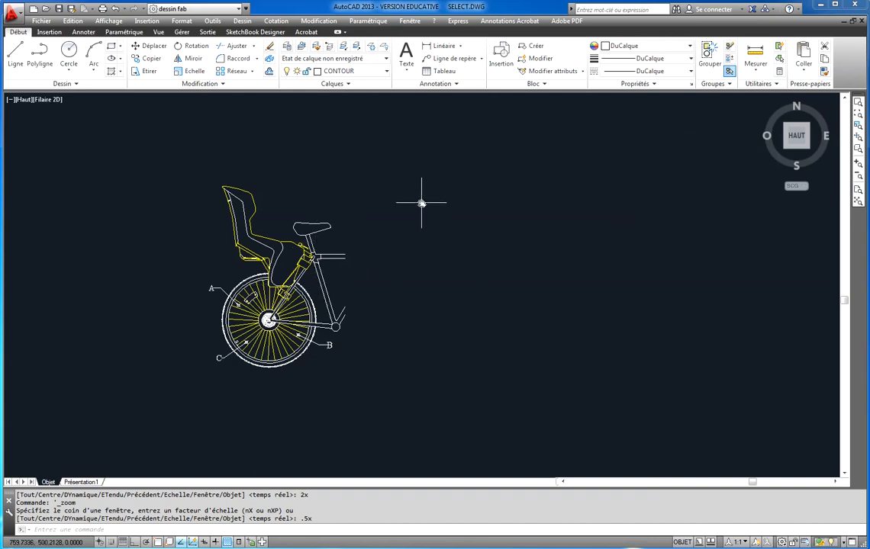
{"action": "middle_click_drag", "start_coordinate": [448, 208], "coordinate": [551, 192]}
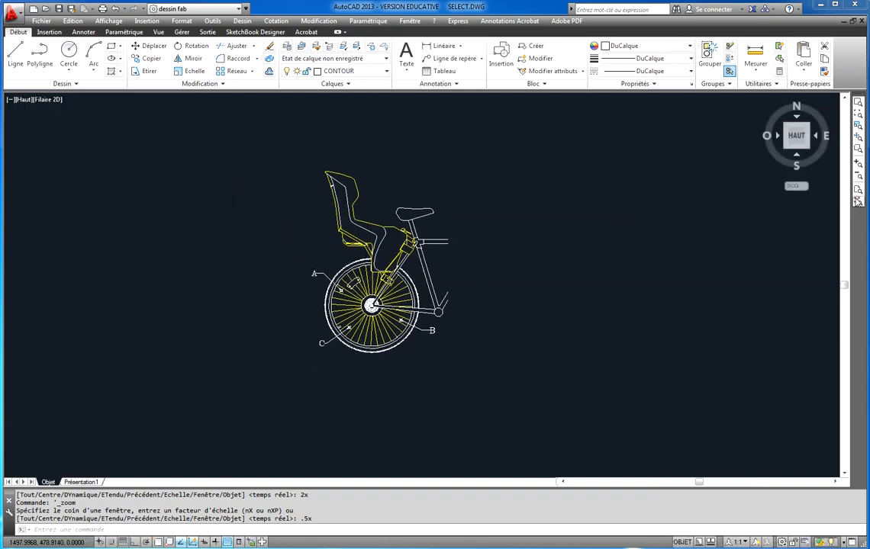
{"action": "left_click", "coordinate": [860, 201]}
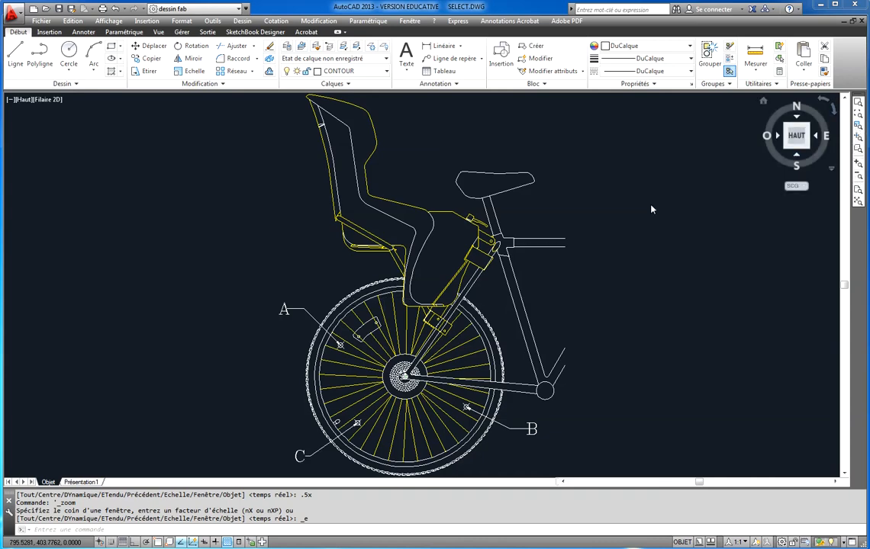
{"action": "middle_click_drag", "start_coordinate": [355, 273], "coordinate": [401, 252]}
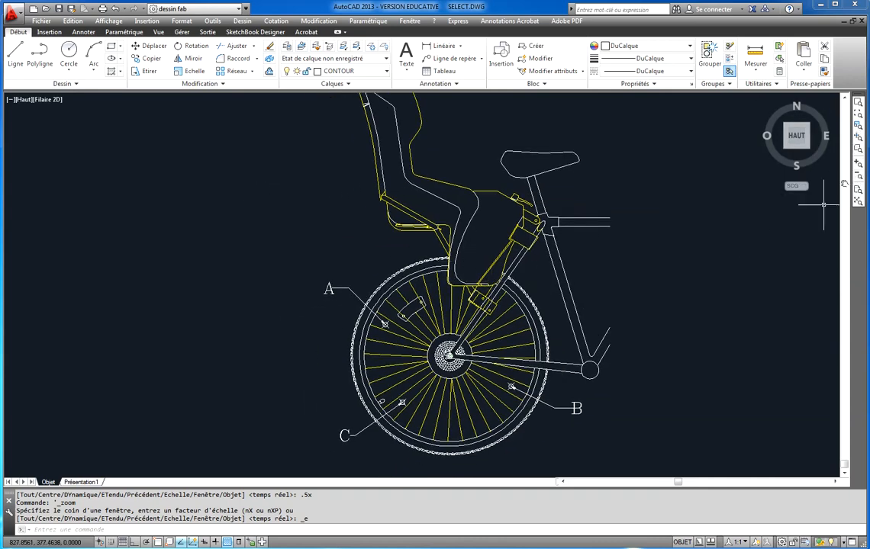
{"action": "left_click", "coordinate": [857, 202]}
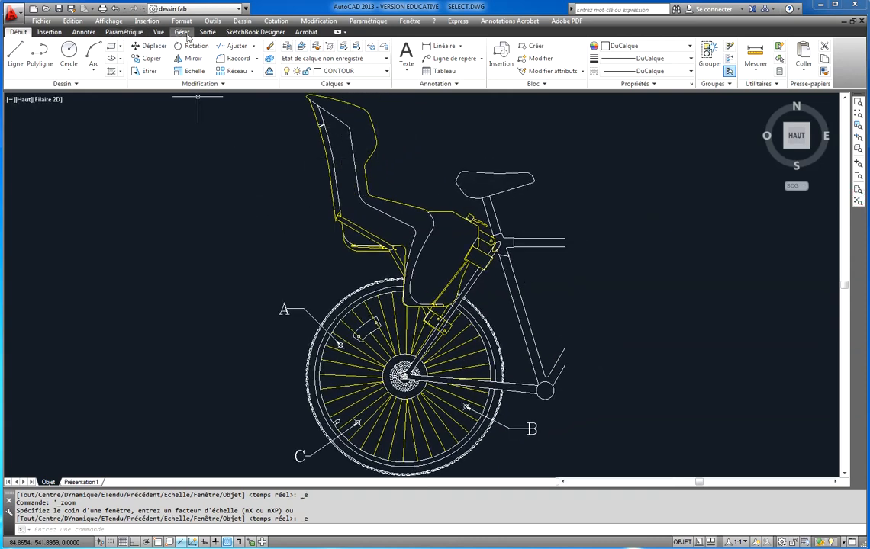
Restore the saved views A and B in turn, and return to view A showing the rear wheel.
{"action": "left_click", "coordinate": [158, 32]}
{"action": "left_click", "coordinate": [118, 47]}
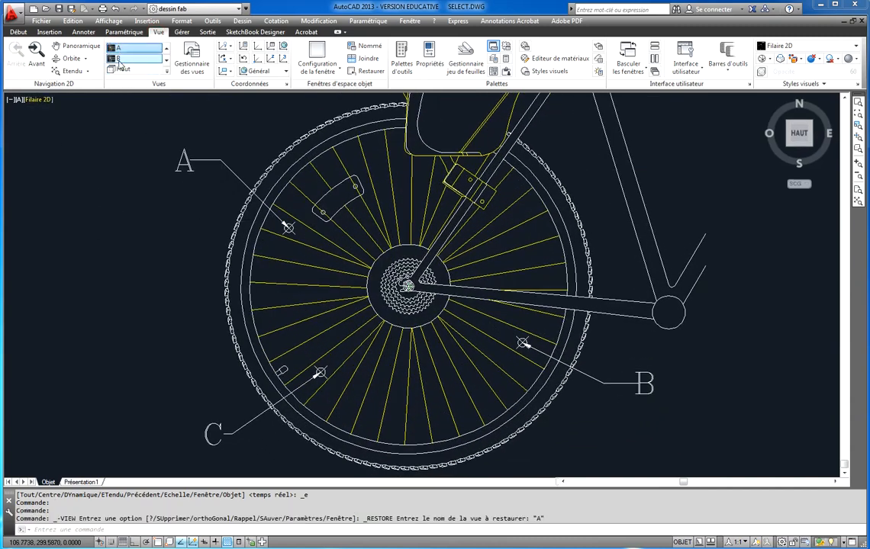
{"action": "left_click", "coordinate": [115, 58]}
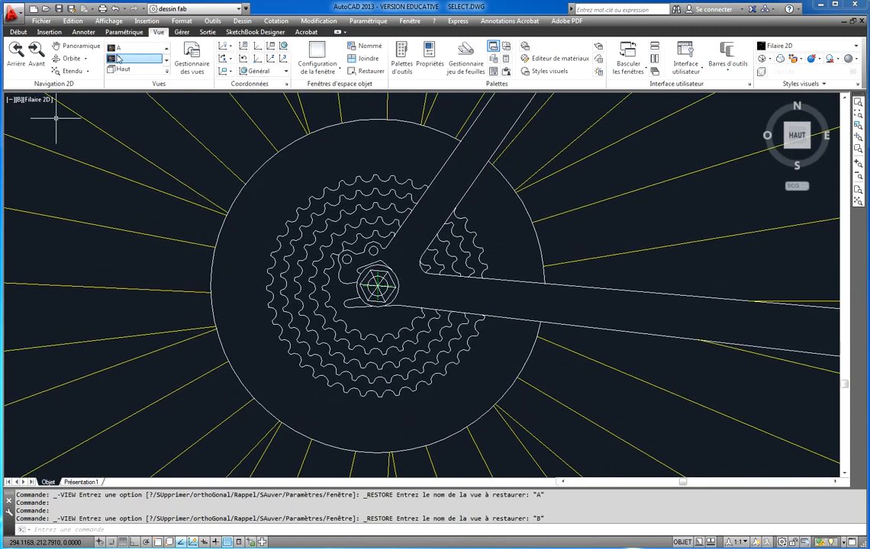
{"action": "left_click", "coordinate": [118, 48]}
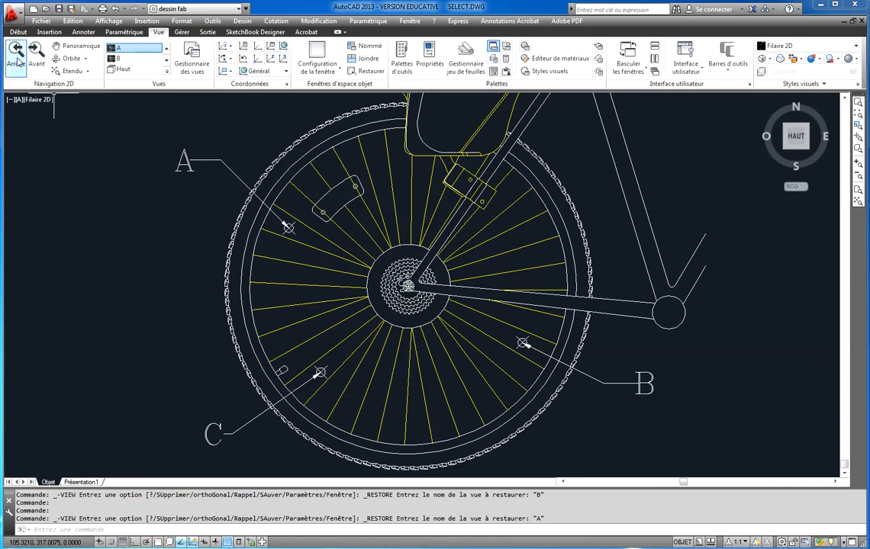
Start the Erase command, select two upper-left spokes plus a window around the wheel hub, and cancel the erasure.
{"action": "left_click", "coordinate": [17, 32]}
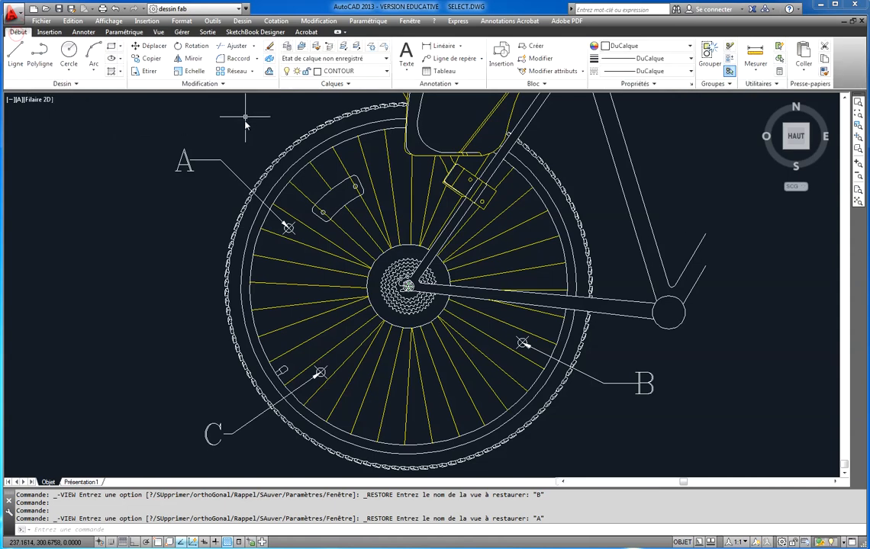
{"action": "left_click", "coordinate": [269, 46]}
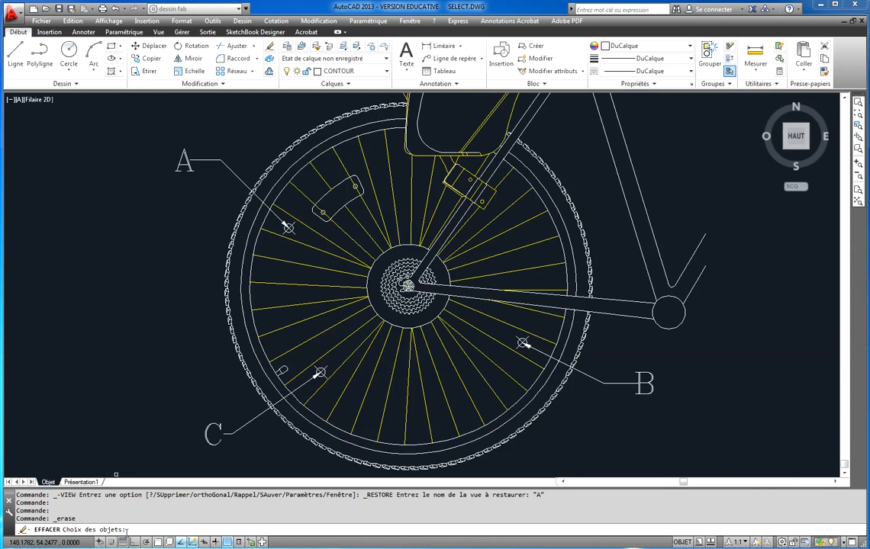
{"action": "left_click", "coordinate": [336, 154]}
{"action": "left_click", "coordinate": [323, 138]}
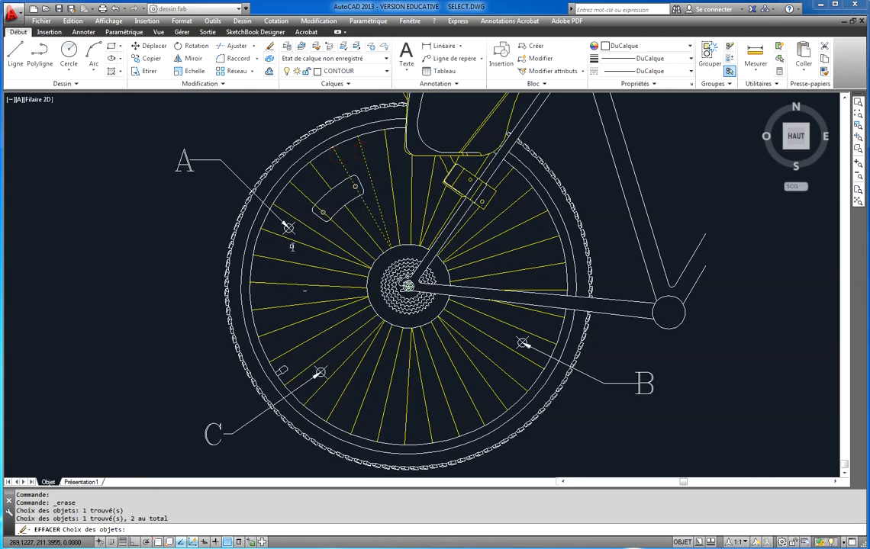
{"action": "left_click", "coordinate": [308, 237]}
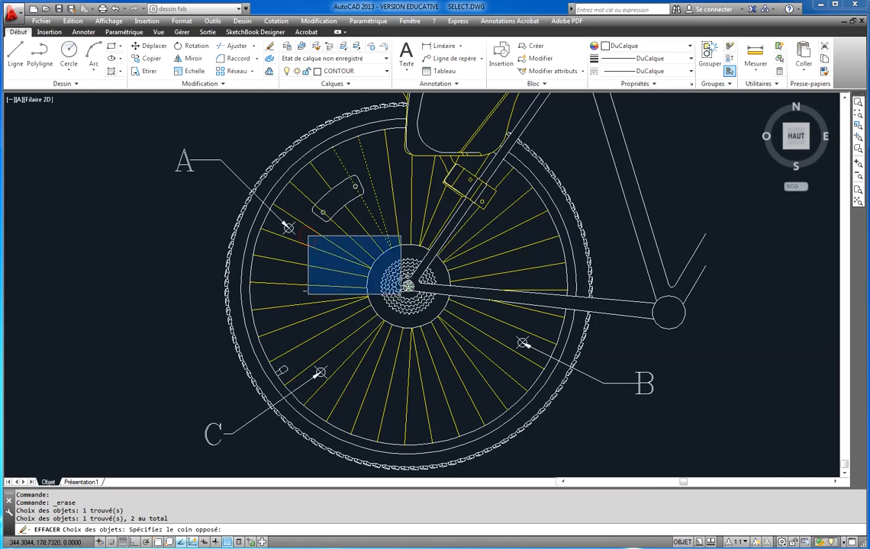
{"action": "left_click", "coordinate": [498, 342]}
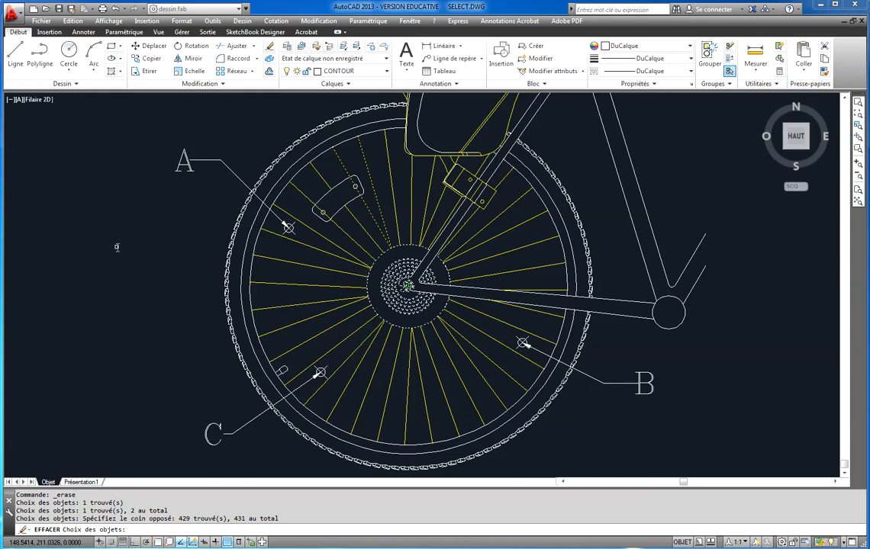
{"action": "key", "text": "Escape"}
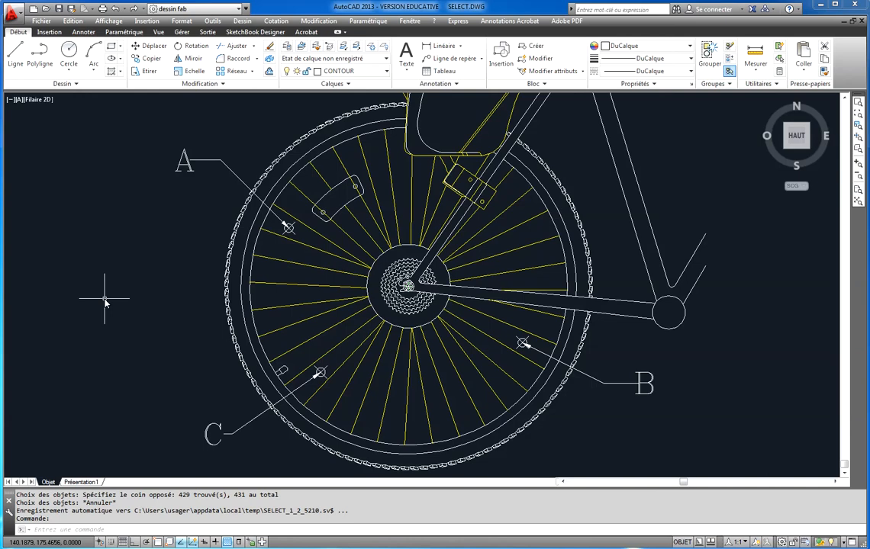
Start Erase and select everything touched by crossing windows over the wheel hub and over the frame tubes around the crank circle.
{"action": "right_click", "coordinate": [158, 289]}
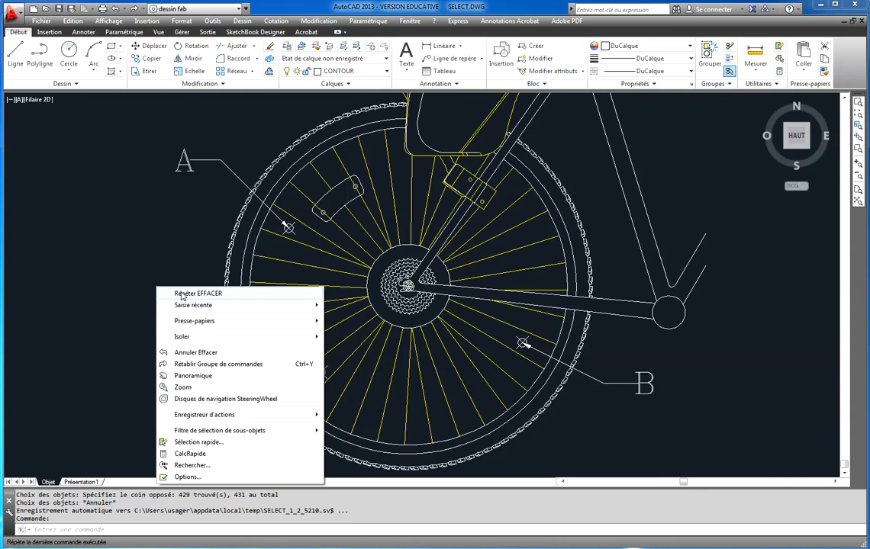
{"action": "left_click", "coordinate": [182, 294]}
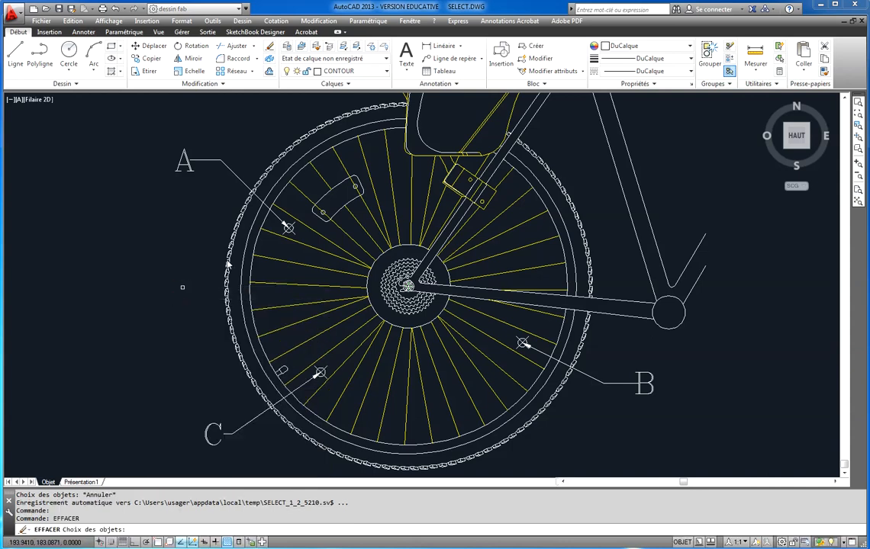
{"action": "left_click", "coordinate": [515, 220]}
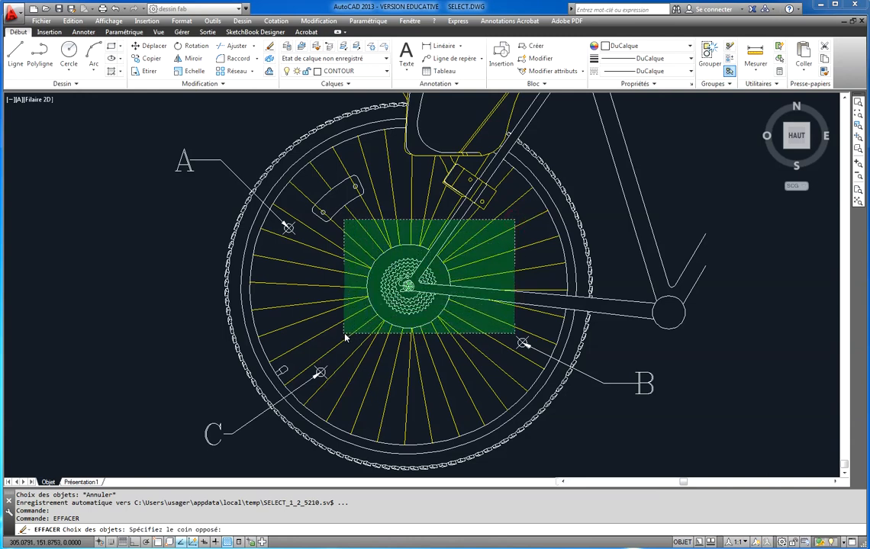
{"action": "left_click", "coordinate": [302, 341]}
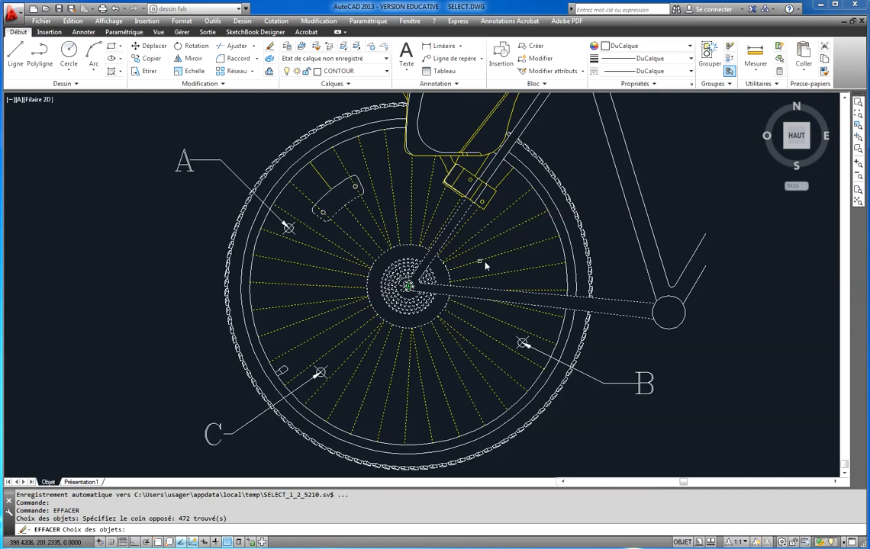
{"action": "left_click", "coordinate": [519, 238]}
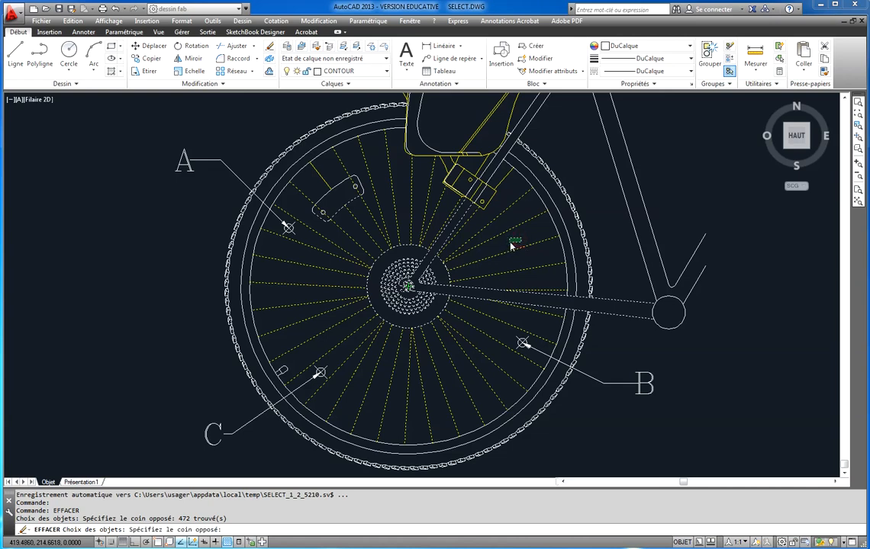
{"action": "left_click", "coordinate": [334, 311]}
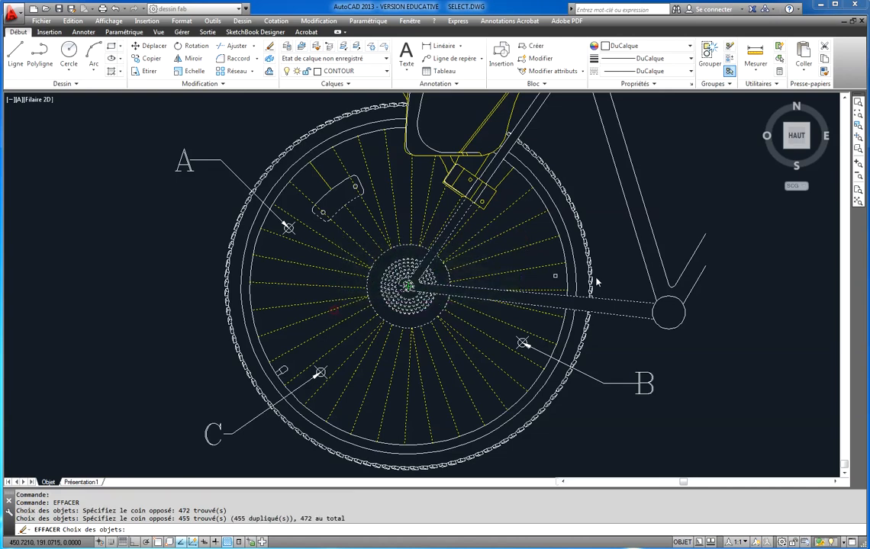
{"action": "left_click", "coordinate": [748, 242]}
{"action": "left_click", "coordinate": [603, 331]}
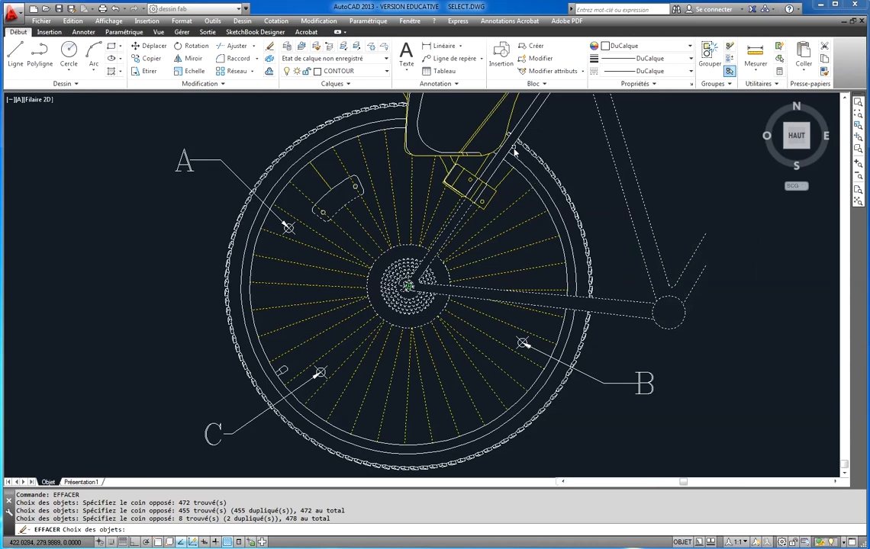
Add the upper part of the child seat with an enclosing window and the saddle with a crossing window, and cancel the erasure.
{"action": "middle_click_drag", "start_coordinate": [327, 244], "coordinate": [326, 288]}
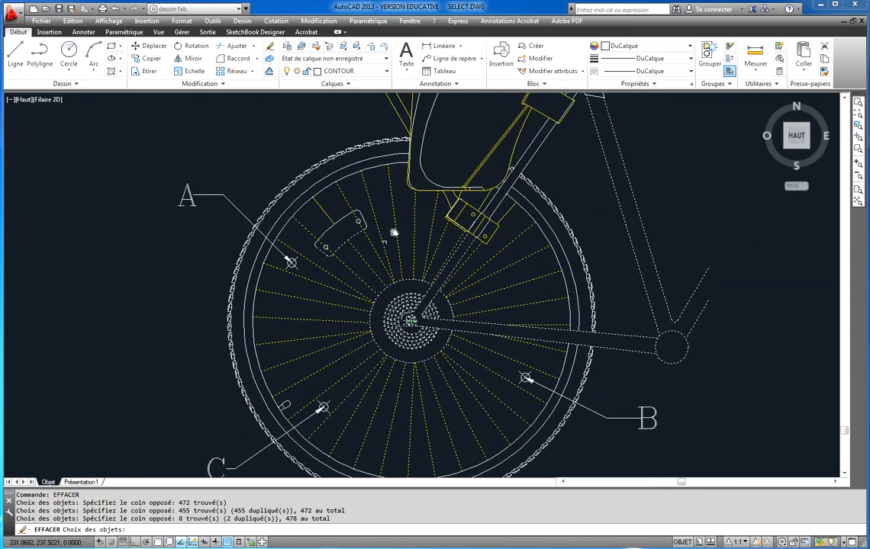
{"action": "scroll", "coordinate": [394, 229], "scroll_direction": "down", "scroll_amount": 4}
{"action": "middle_click_drag", "start_coordinate": [394, 229], "coordinate": [395, 342]}
{"action": "scroll", "coordinate": [397, 325], "scroll_direction": "up", "scroll_amount": 2}
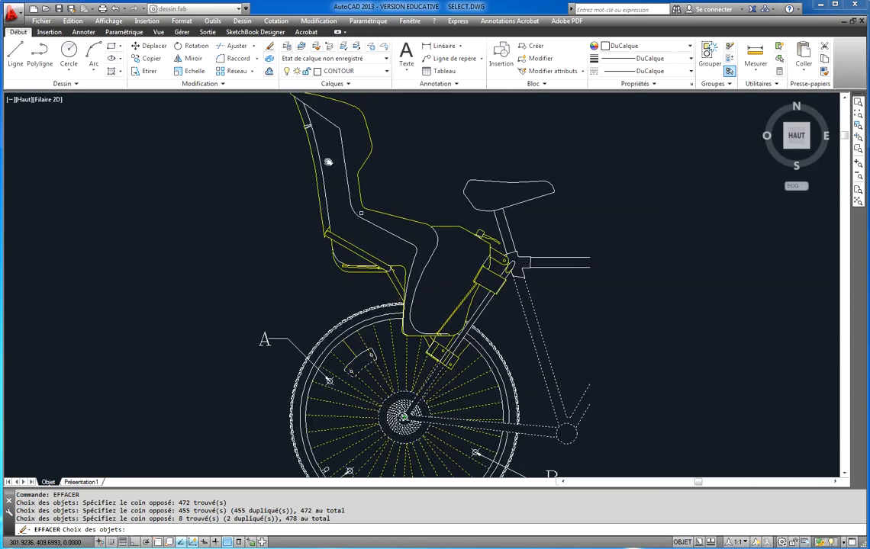
{"action": "middle_click_drag", "start_coordinate": [352, 266], "coordinate": [367, 314]}
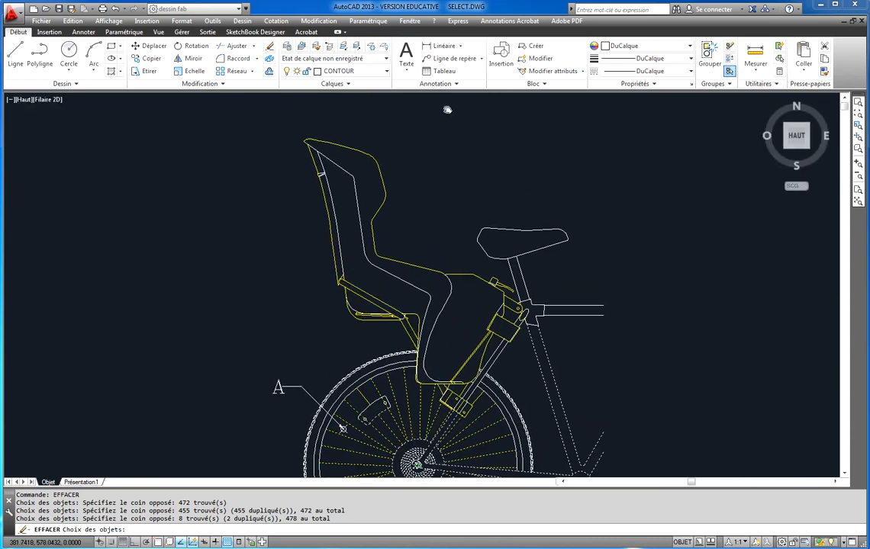
{"action": "left_click", "coordinate": [267, 104]}
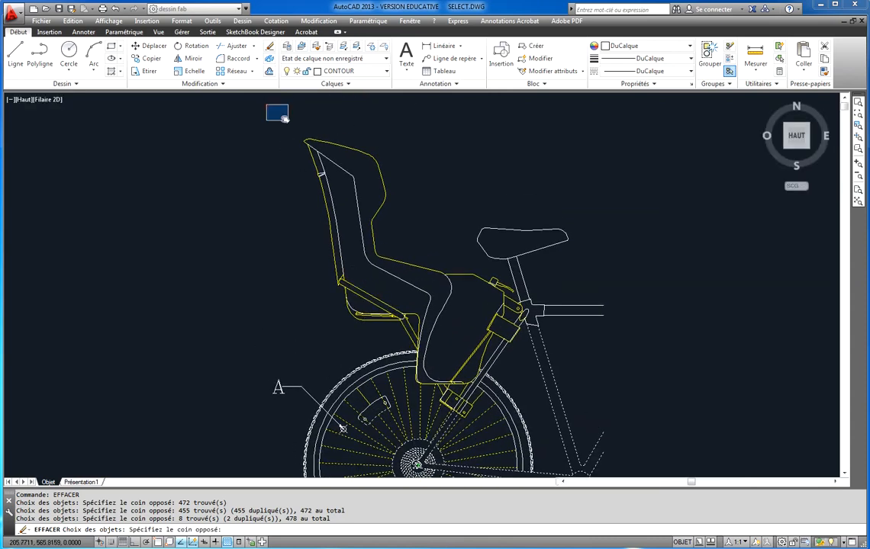
{"action": "left_click", "coordinate": [420, 238]}
{"action": "left_click", "coordinate": [602, 198]}
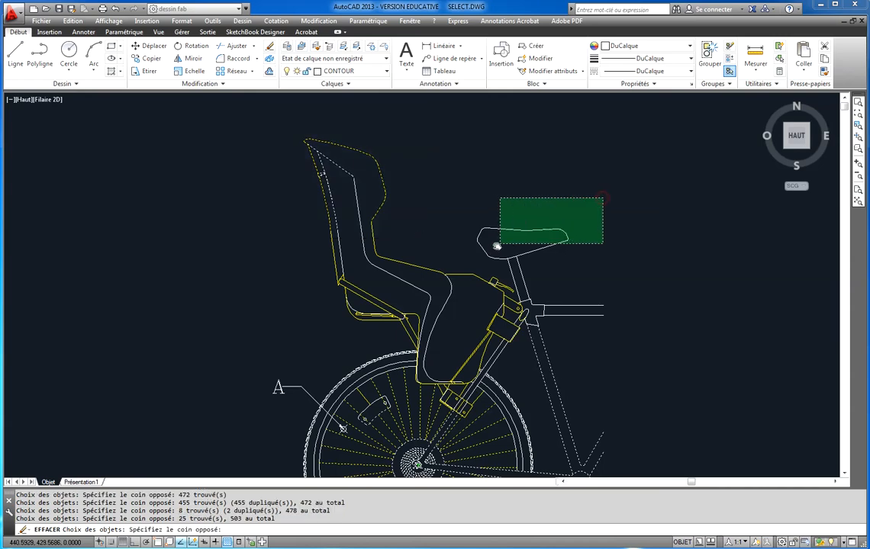
{"action": "left_click", "coordinate": [471, 259]}
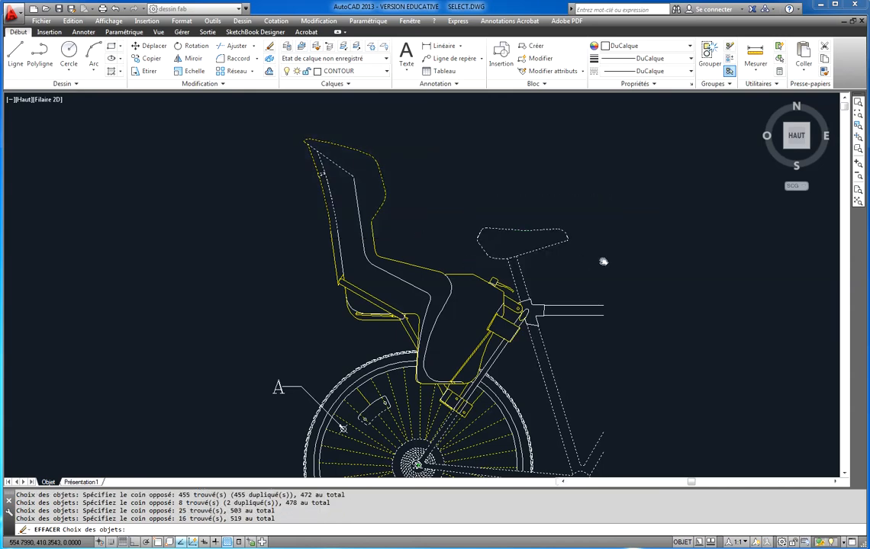
{"action": "middle_click_drag", "start_coordinate": [604, 260], "coordinate": [603, 189]}
{"action": "scroll", "coordinate": [599, 225], "scroll_direction": "down", "scroll_amount": 4}
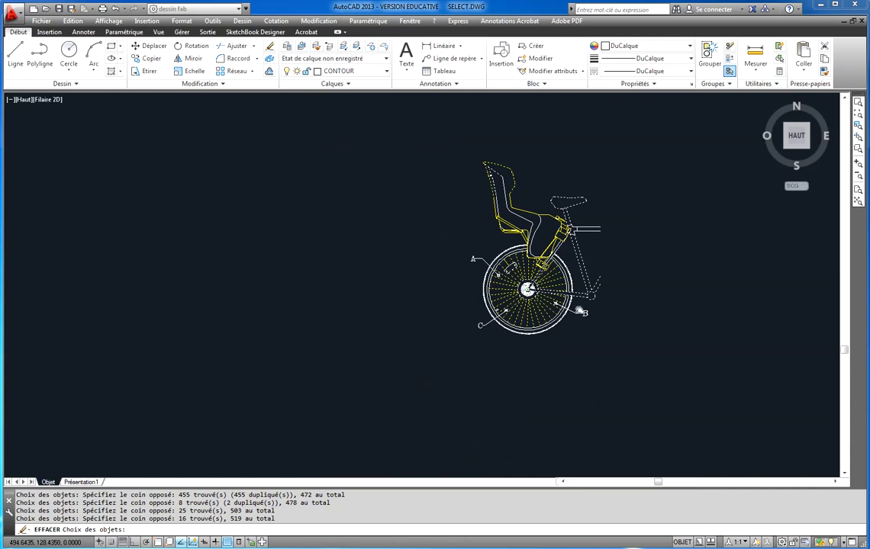
{"action": "key", "text": "Escape"}
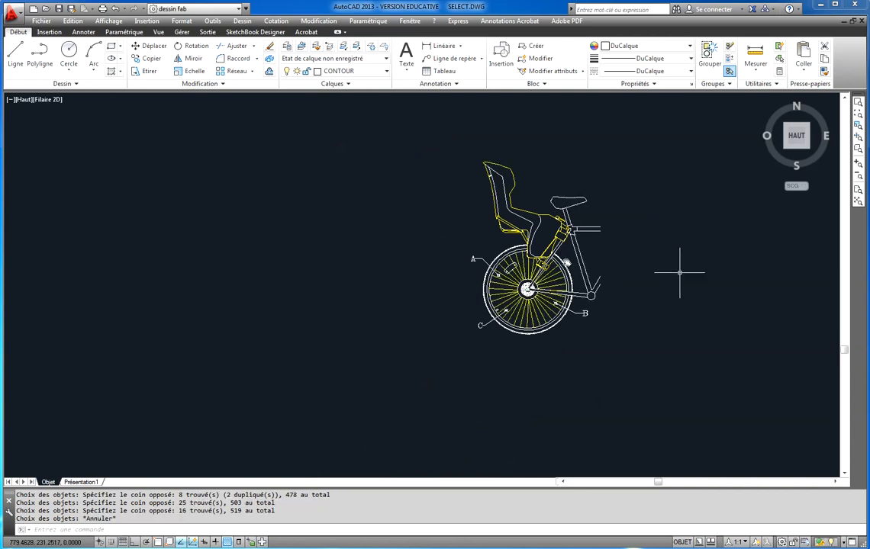
Enter the invalid option w at the Erase object prompt to list the available selection modes, and cancel the command.
{"action": "middle_click_drag", "start_coordinate": [507, 270], "coordinate": [498, 273]}
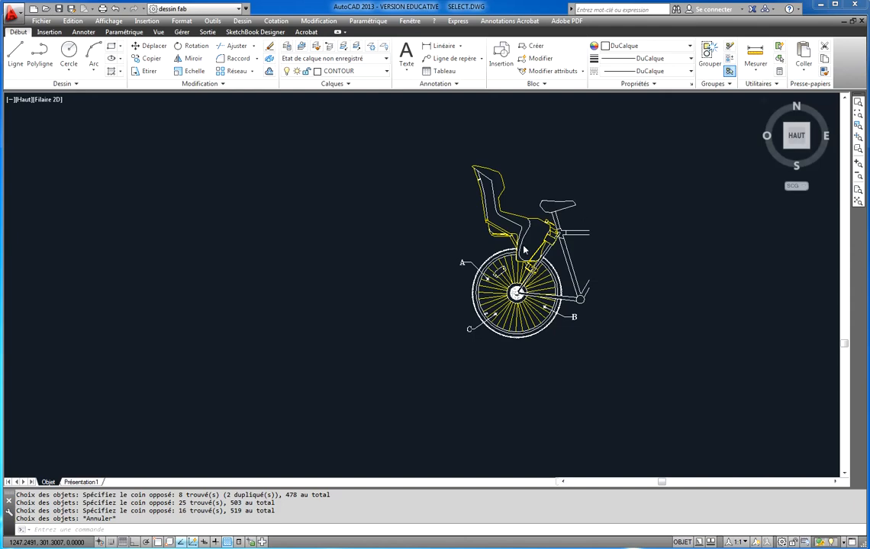
{"action": "scroll", "coordinate": [571, 263], "scroll_direction": "up", "scroll_amount": 6}
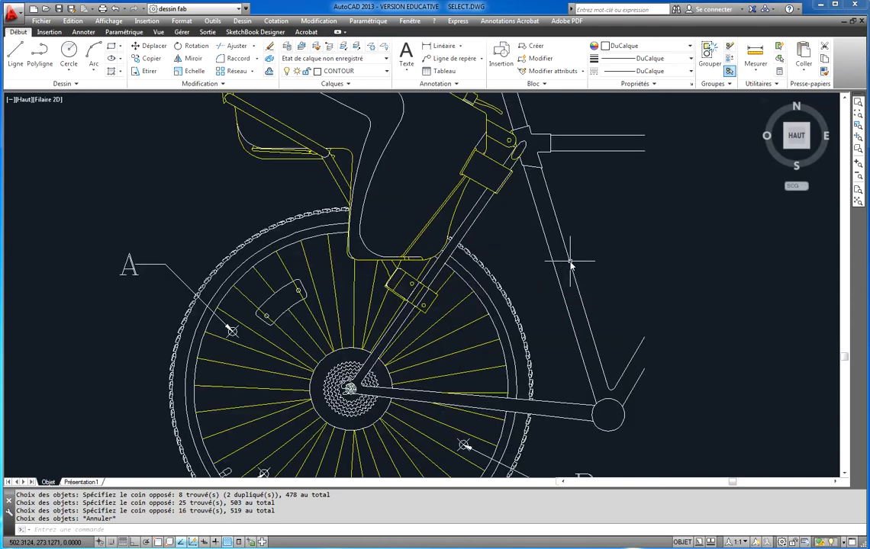
{"action": "scroll", "coordinate": [570, 263], "scroll_direction": "down", "scroll_amount": 2}
{"action": "middle_click_drag", "start_coordinate": [548, 285], "coordinate": [535, 229]}
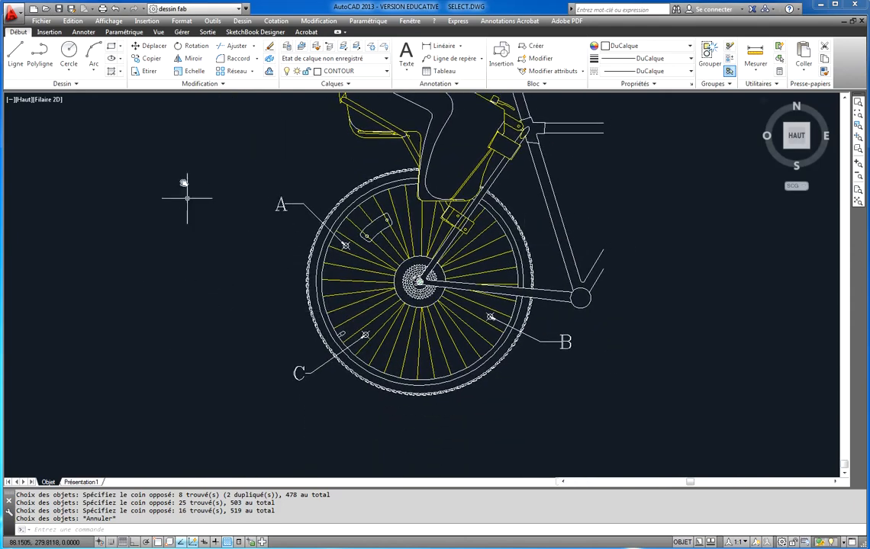
{"action": "left_click", "coordinate": [268, 47]}
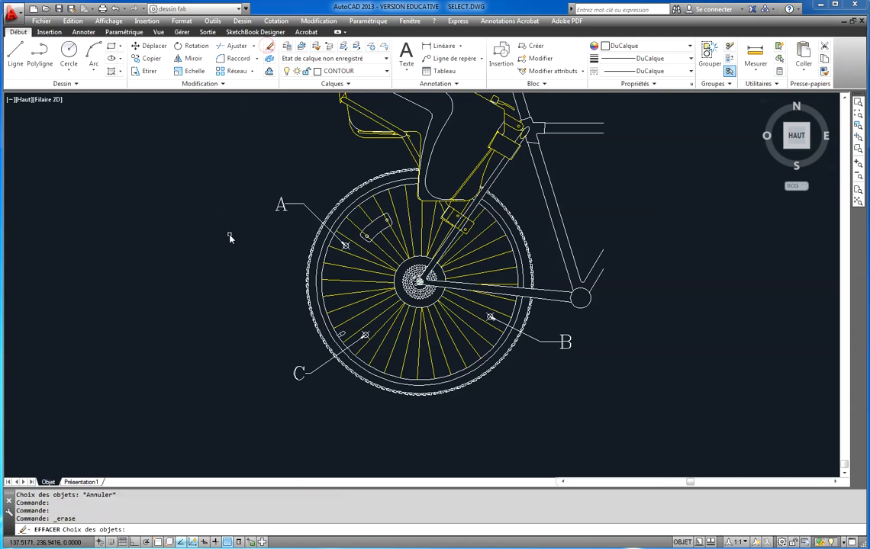
{"action": "type", "text": "w"}
{"action": "key", "text": "Return"}
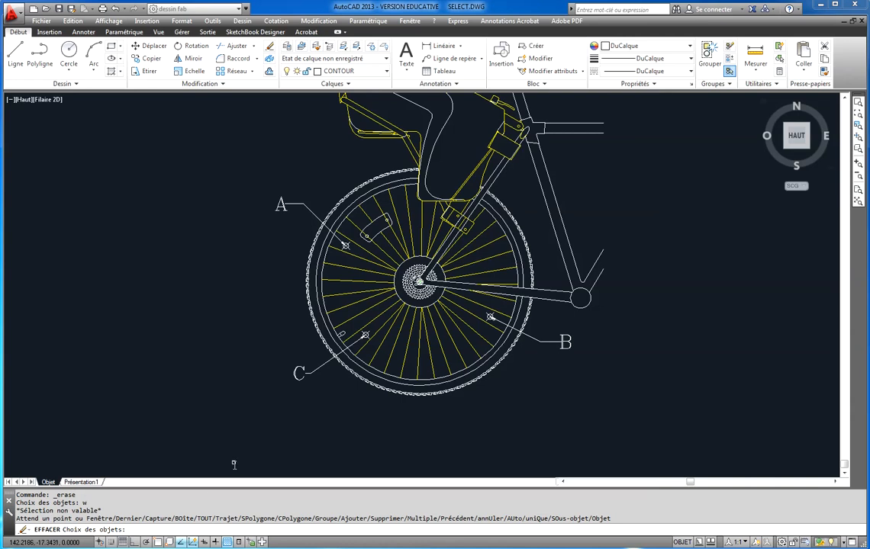
{"action": "key", "text": "Escape"}
{"action": "key", "text": "Escape"}
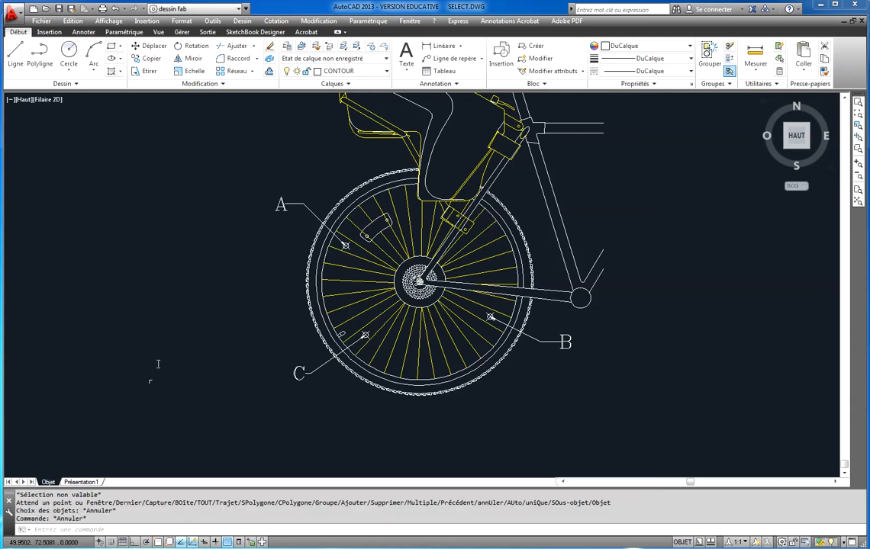
Erase the lower spokes using the fence option Trajet (t), with a fence curving below the wheel hub from one side to the other.
{"action": "left_click", "coordinate": [270, 47]}
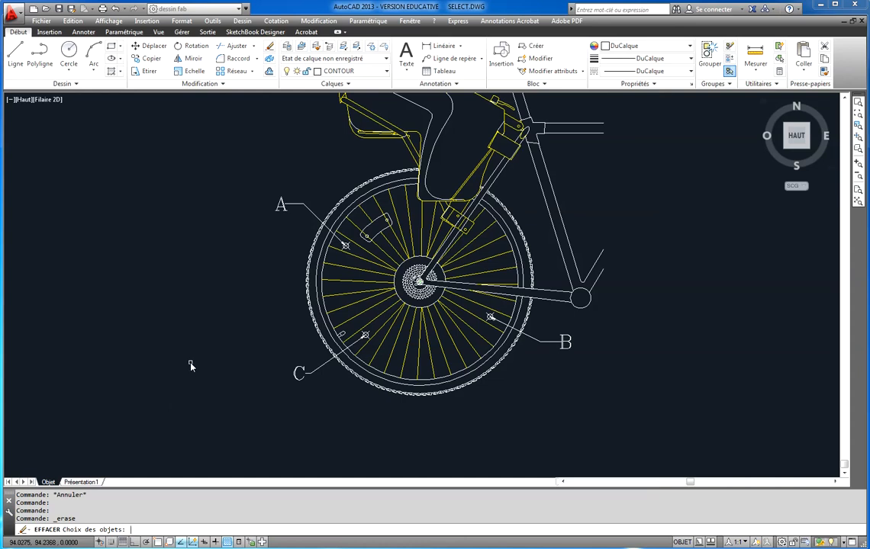
{"action": "type", "text": "w"}
{"action": "key", "text": "Return"}
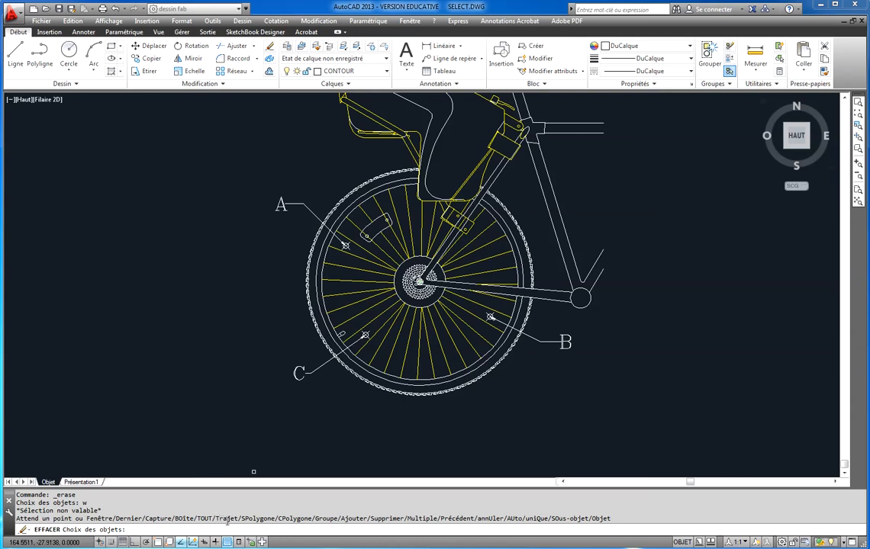
{"action": "type", "text": "t"}
{"action": "key", "text": "Return"}
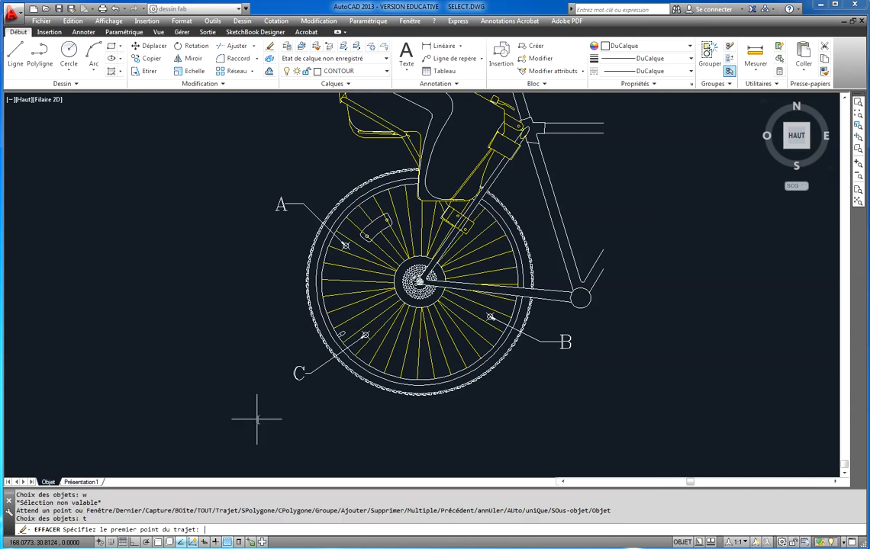
{"action": "left_click", "coordinate": [342, 284]}
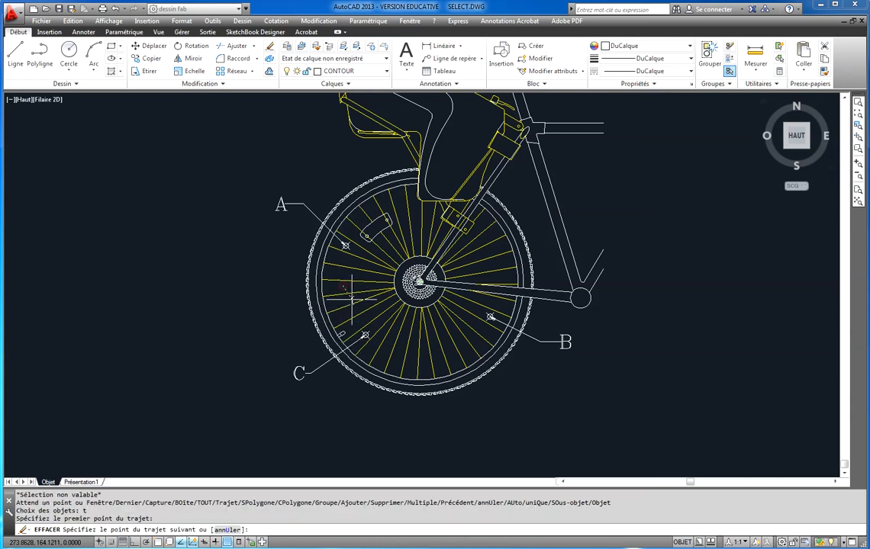
{"action": "left_click", "coordinate": [356, 298]}
{"action": "left_click", "coordinate": [366, 308]}
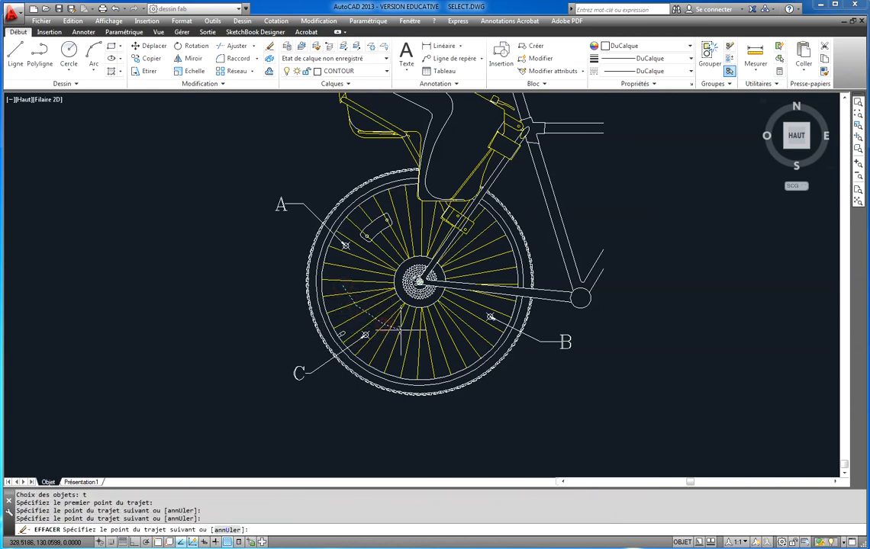
{"action": "left_click", "coordinate": [409, 334]}
{"action": "left_click", "coordinate": [446, 318]}
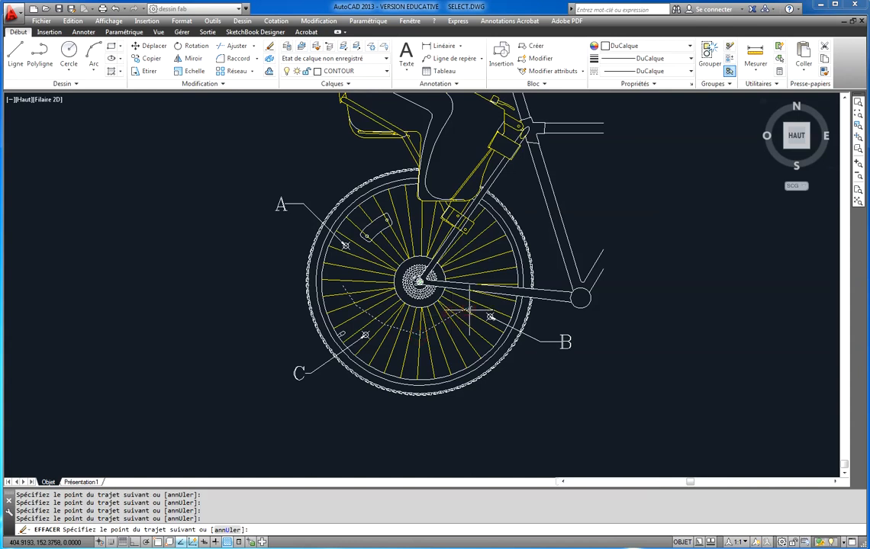
{"action": "key", "text": "Return"}
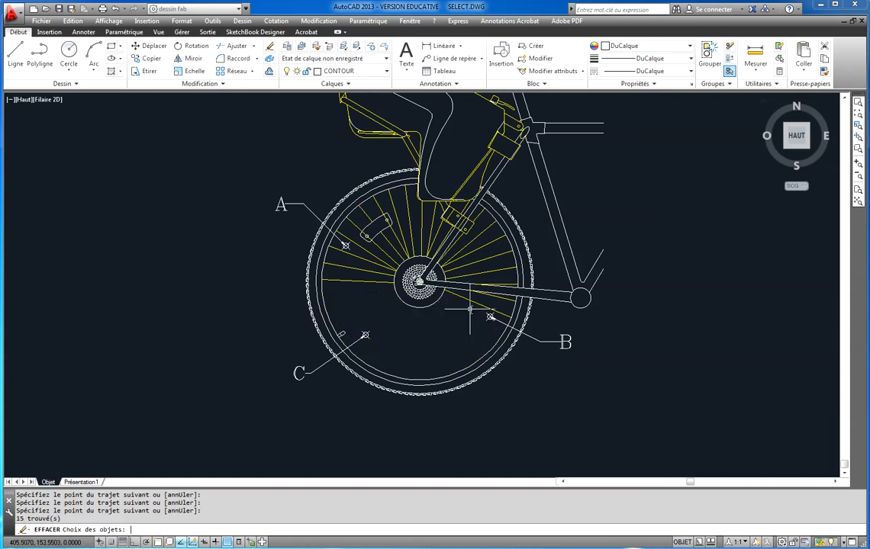
{"action": "key", "text": "Return"}
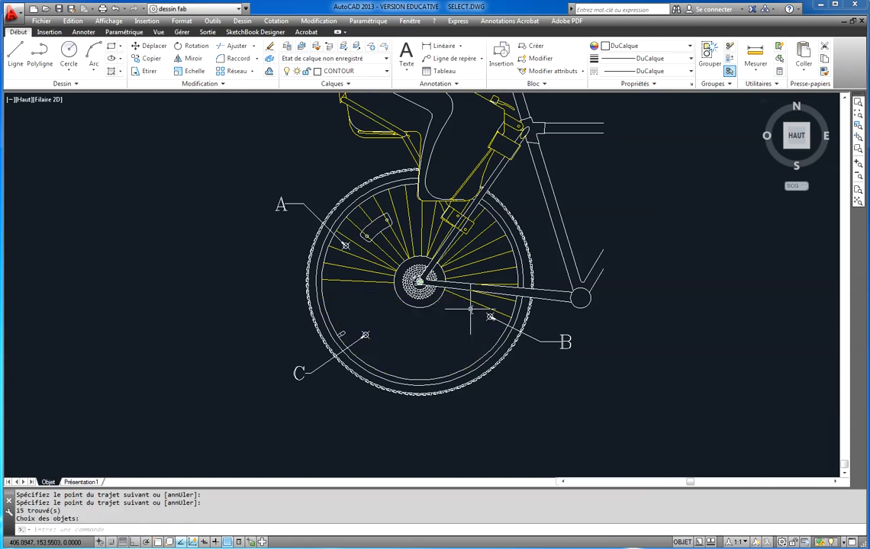
Undo the erasure of the lower spokes.
{"action": "key", "text": "ctrl+z"}
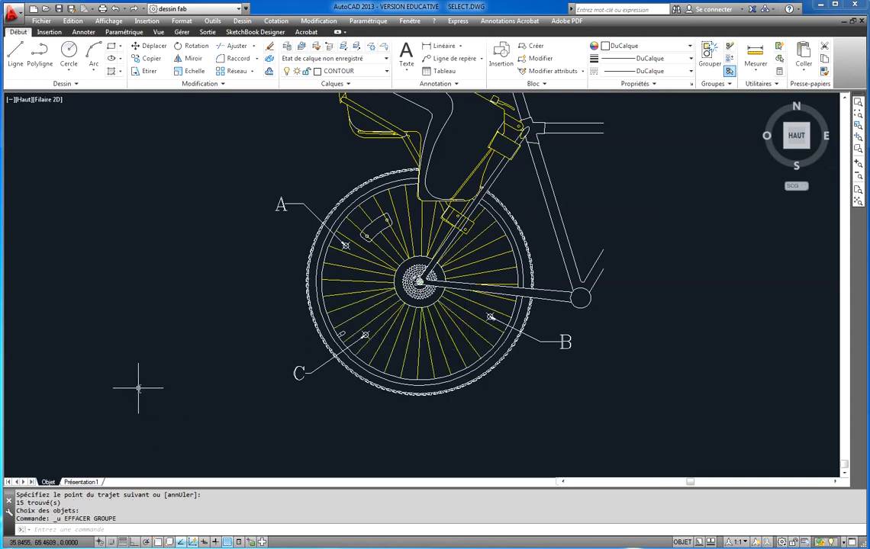
{"action": "right_click", "coordinate": [138, 383]}
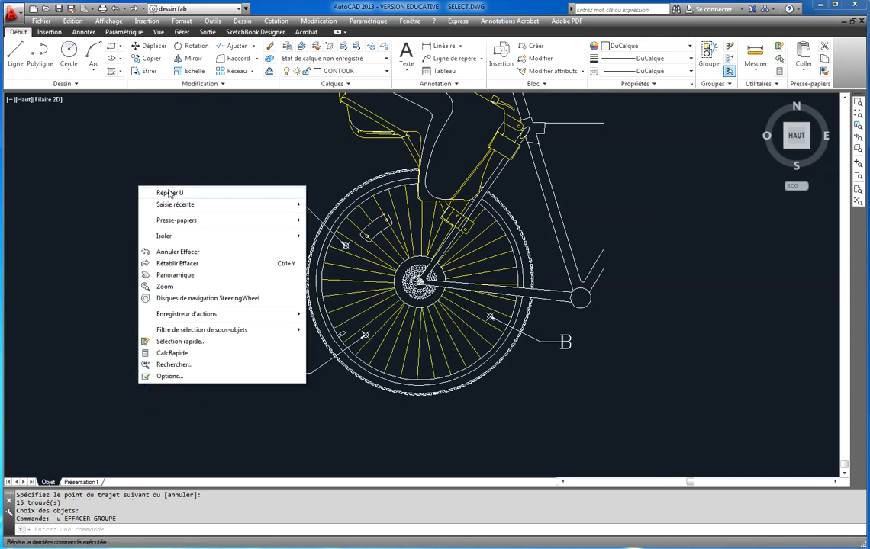
{"action": "key", "text": "Escape"}
{"action": "key", "text": "Escape"}
Start Erase and enter the invalid option w at the object prompt to list the available selection modes.
{"action": "left_click", "coordinate": [270, 47]}
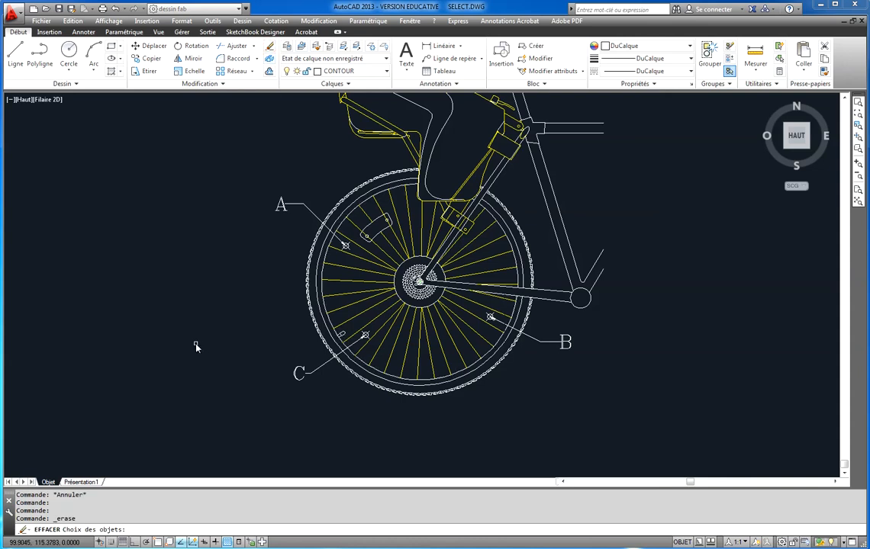
{"action": "type", "text": "w"}
{"action": "key", "text": "Return"}
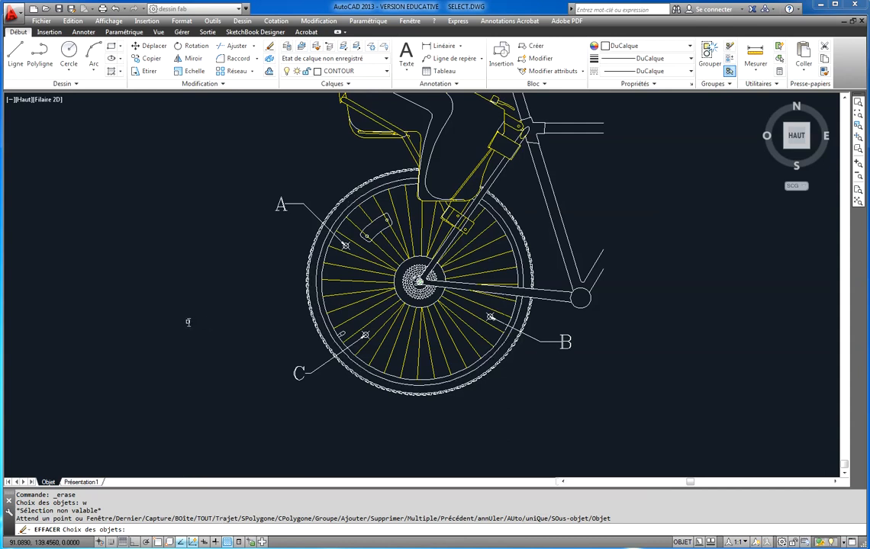
Select the lower spokes for erasure with a Trajet (t) fence curving below the wheel hub, and cancel the command.
{"action": "type", "text": "t"}
{"action": "key", "text": "Return"}
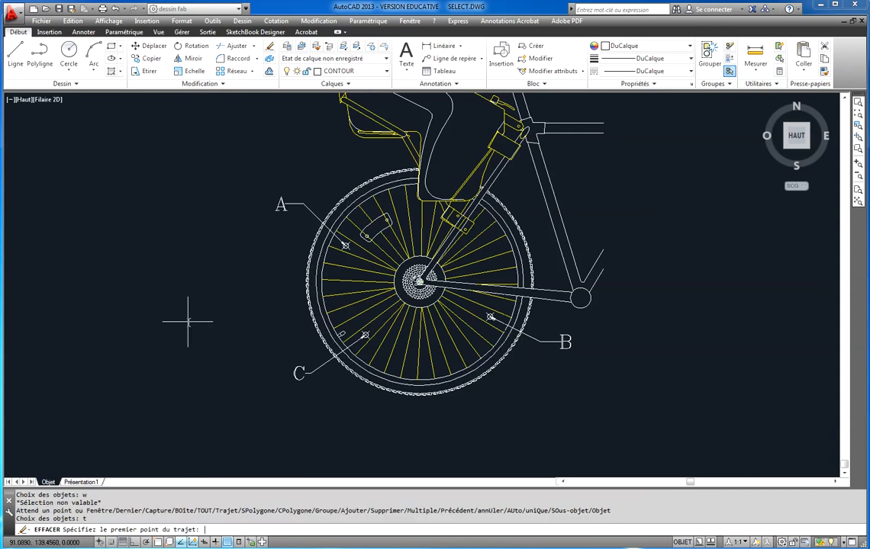
{"action": "left_click", "coordinate": [344, 302]}
{"action": "left_click", "coordinate": [380, 324]}
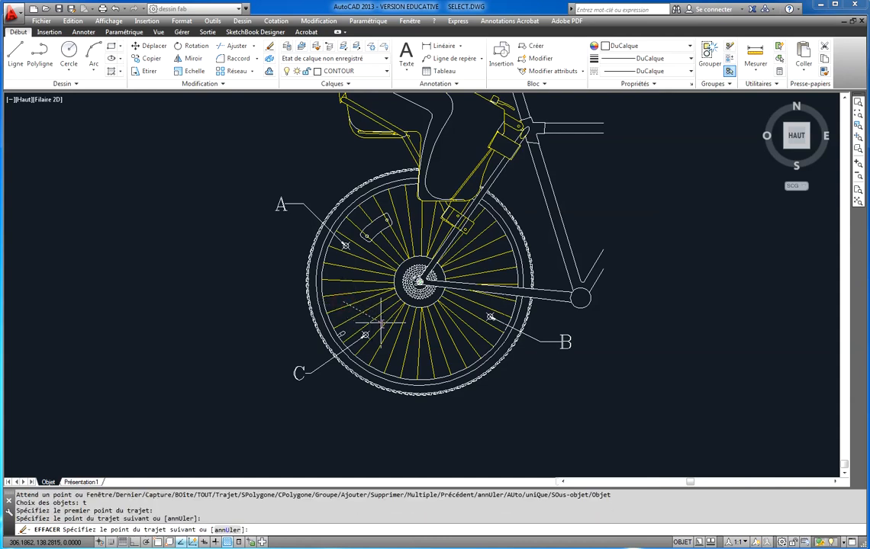
{"action": "left_click", "coordinate": [431, 327]}
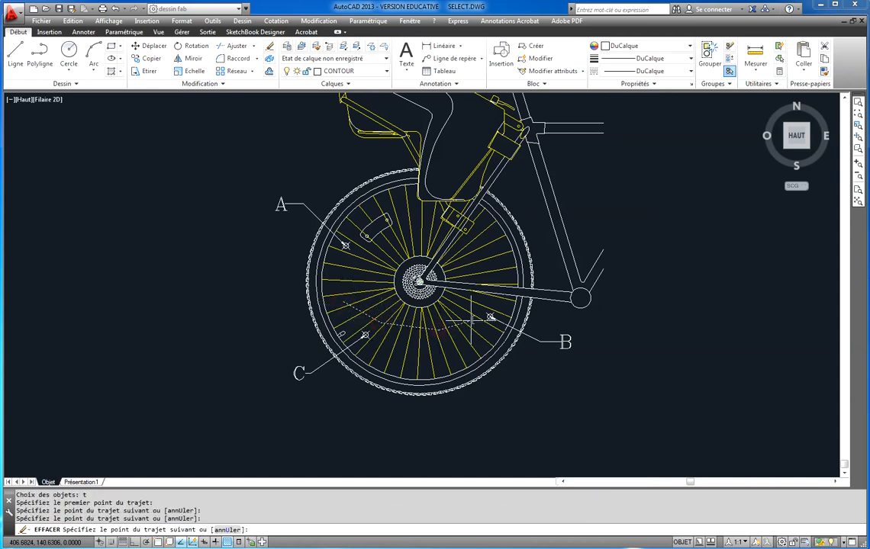
{"action": "left_click", "coordinate": [472, 322]}
{"action": "key", "text": "Return"}
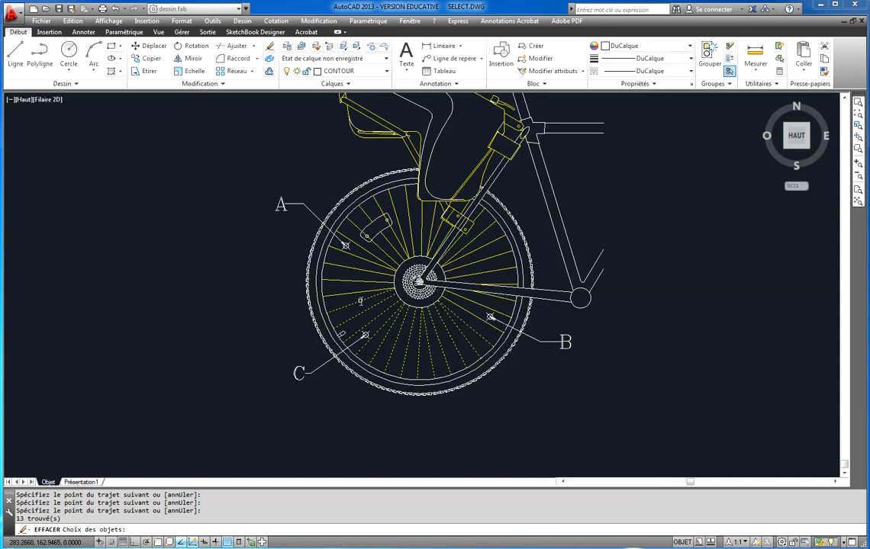
{"action": "key", "text": "Escape"}
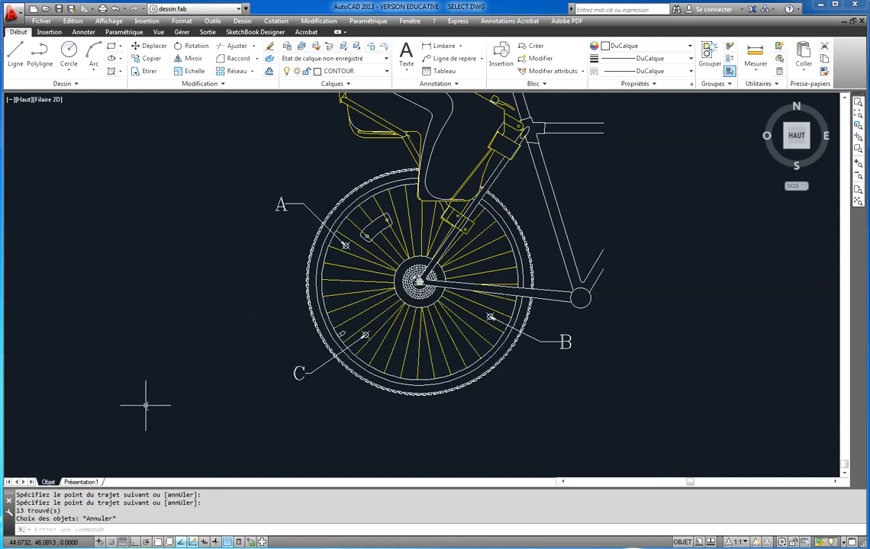
{"action": "type", "text": "E"}
{"action": "key", "text": "Return"}
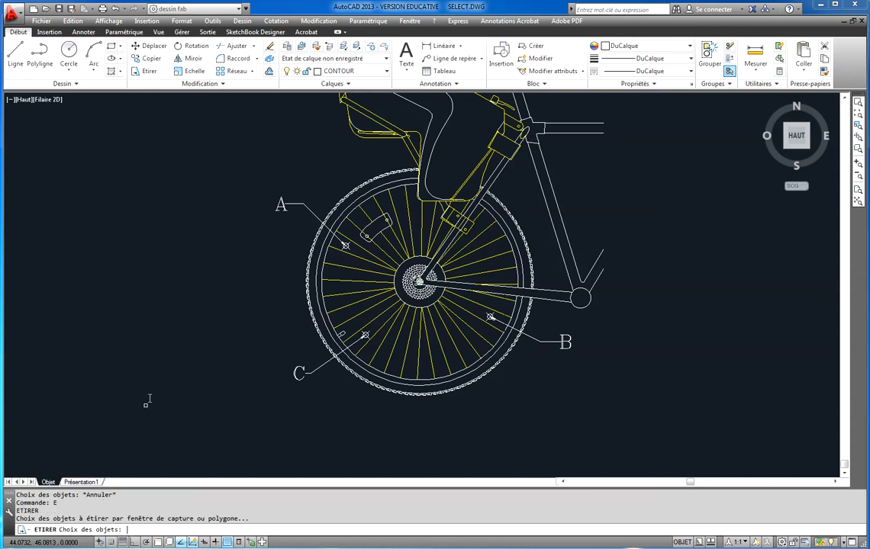
{"action": "key", "text": "Escape"}
{"action": "key", "text": "Escape"}
{"action": "key", "text": "Escape"}
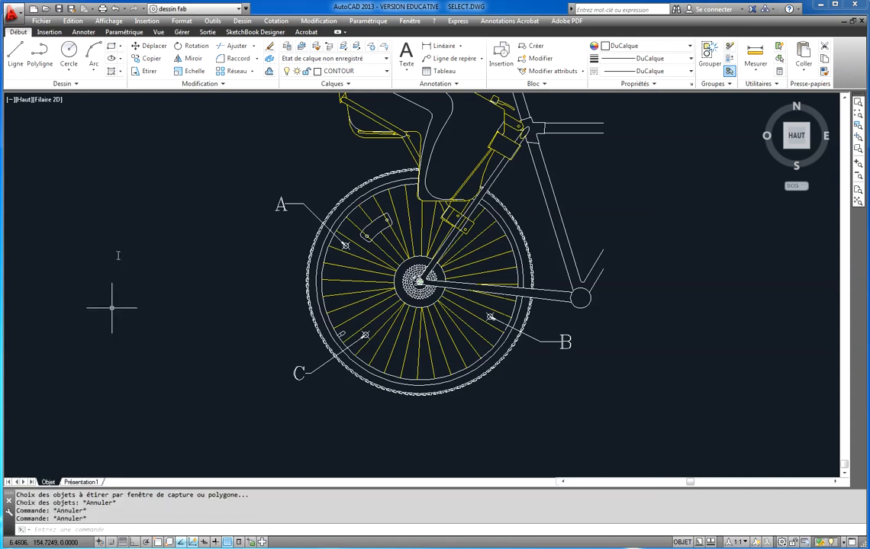
{"action": "left_click", "coordinate": [269, 47]}
{"action": "key", "text": "Escape"}
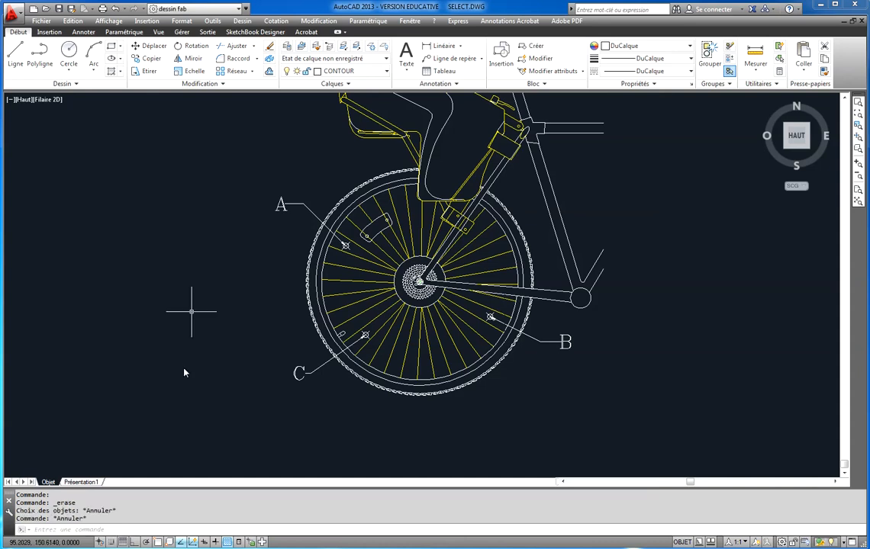
Start Erase with the alias EF and enter the invalid option w to list the selection modes.
{"action": "type", "text": "ER"}
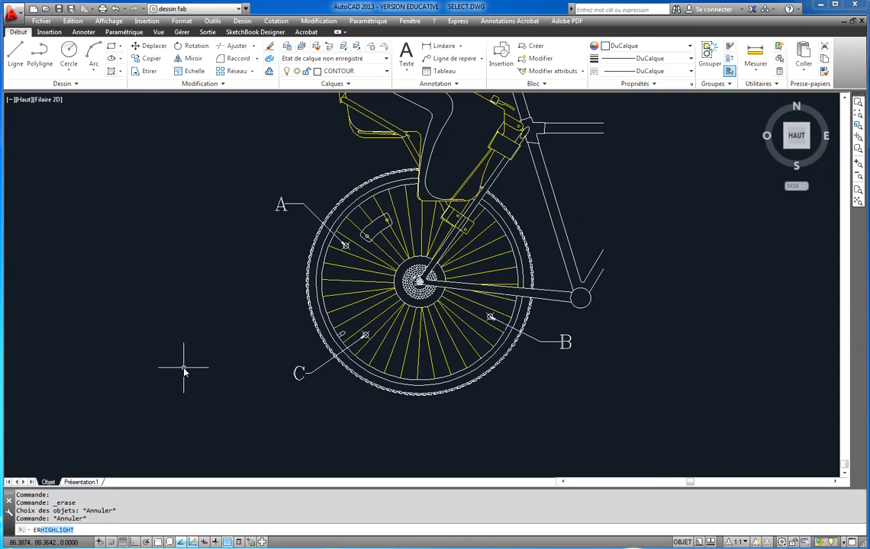
{"action": "key", "text": "BackSpace"}
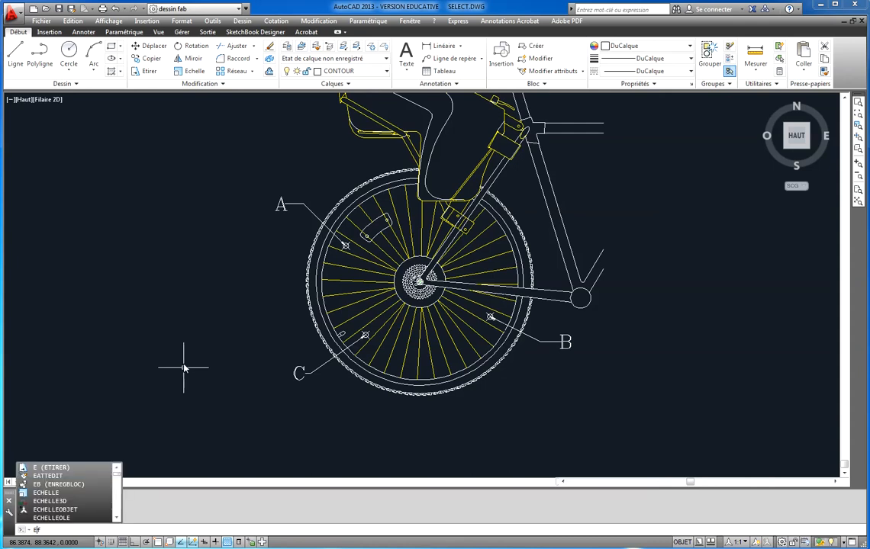
{"action": "type", "text": "F"}
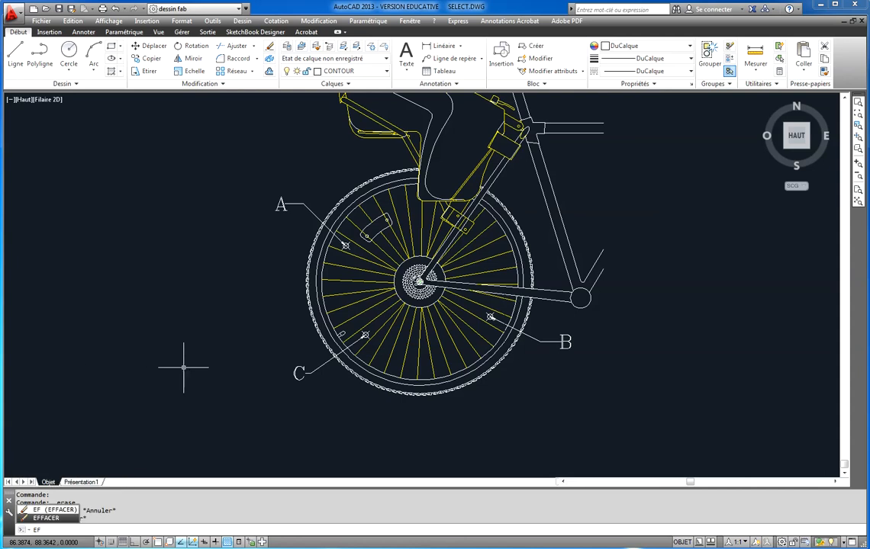
{"action": "key", "text": "Return"}
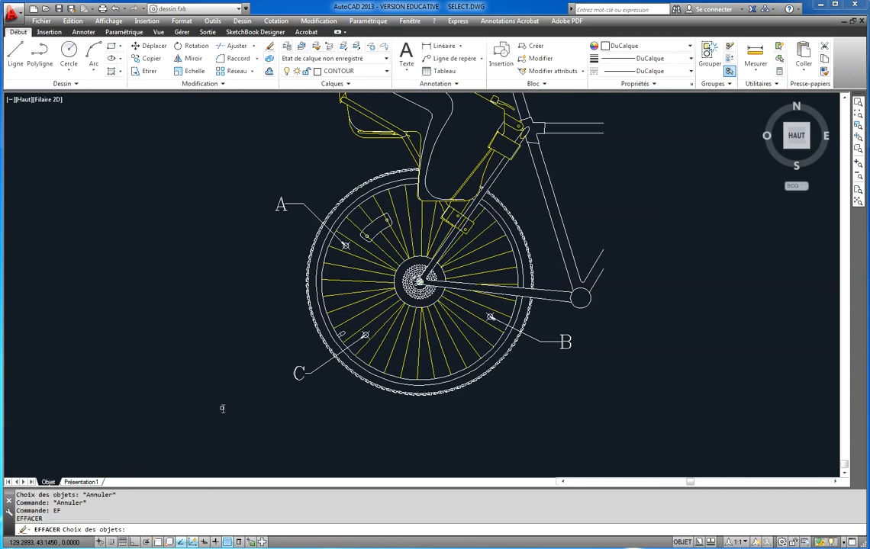
{"action": "type", "text": "w"}
{"action": "key", "text": "Return"}
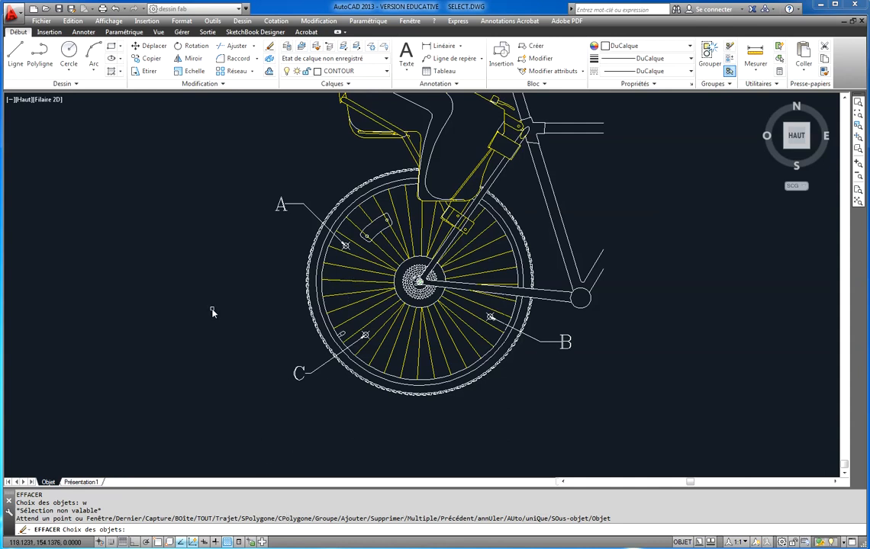
Select the spokes and hub for erasure with a crossing polygon (cp) drawn around the hub, cutting the spokes, and cancel the erasure.
{"action": "key", "text": "Return"}
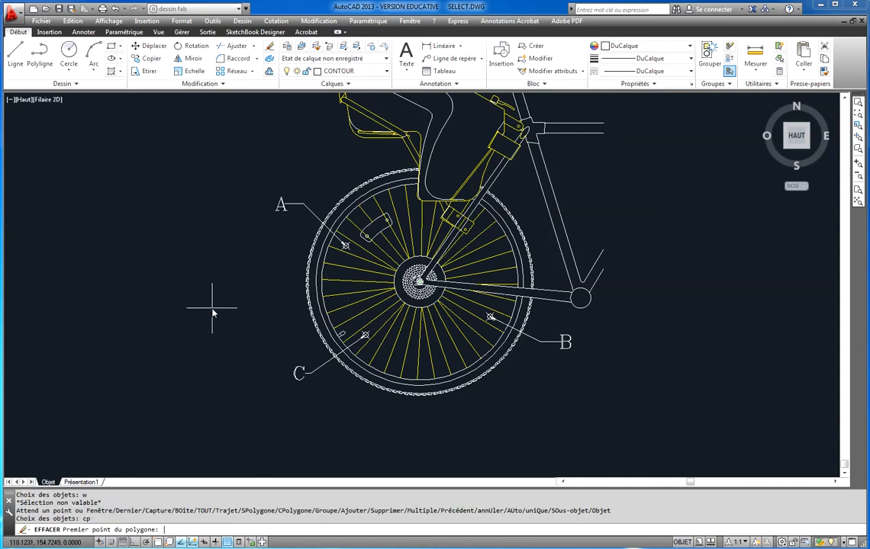
{"action": "left_click", "coordinate": [354, 293]}
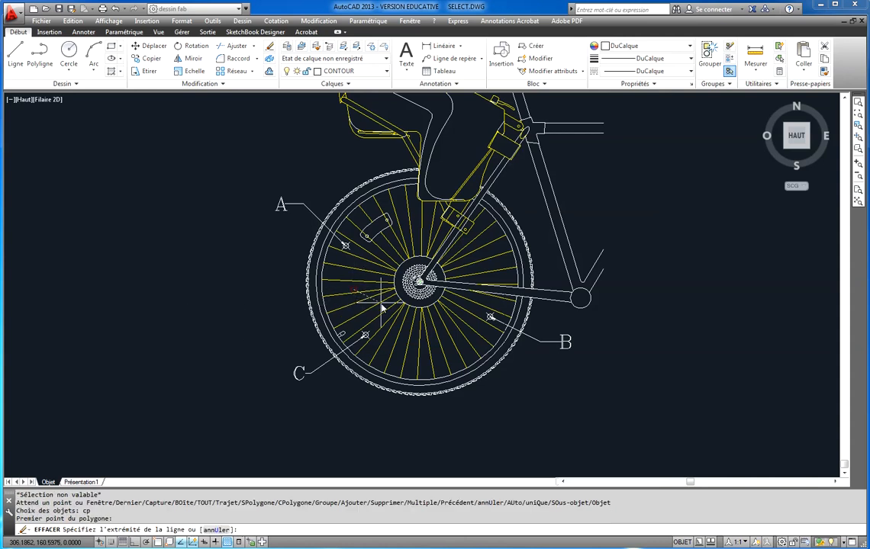
{"action": "left_click", "coordinate": [390, 340]}
{"action": "left_click", "coordinate": [469, 332]}
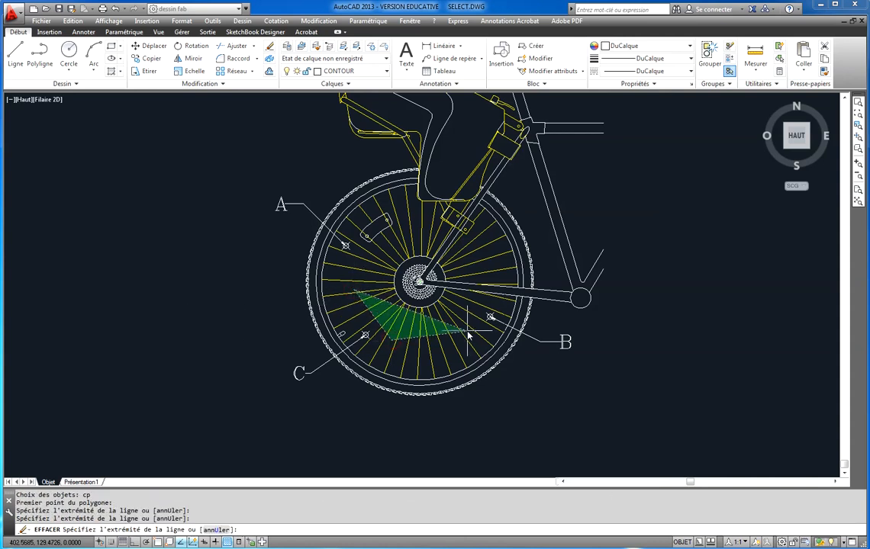
{"action": "left_click", "coordinate": [482, 289]}
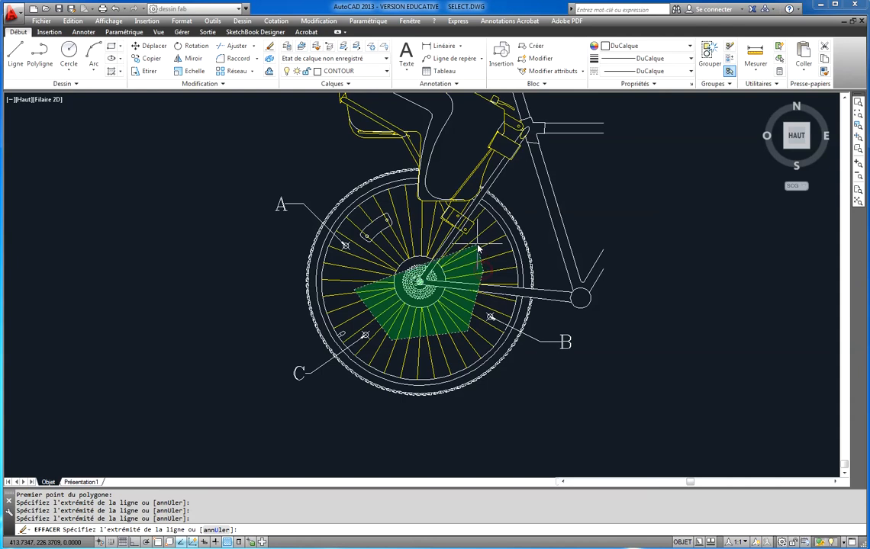
{"action": "left_click", "coordinate": [478, 246]}
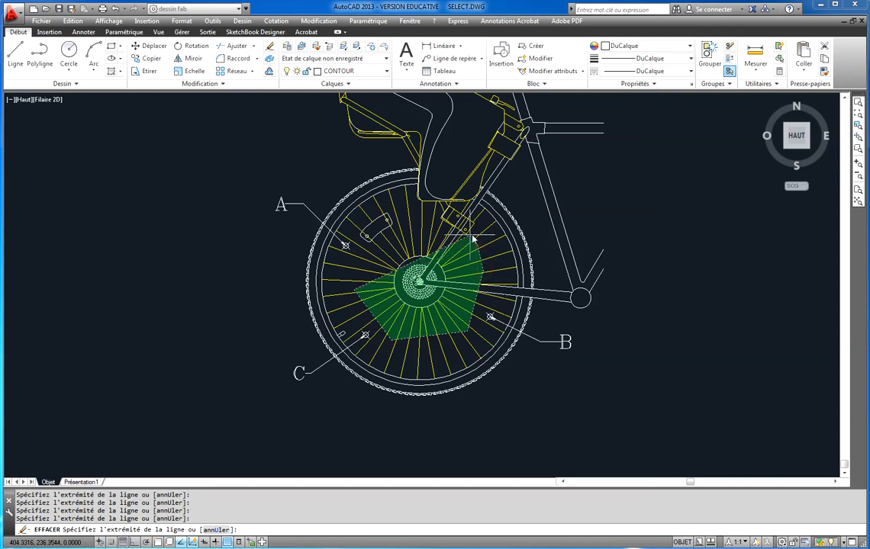
{"action": "left_click", "coordinate": [399, 232]}
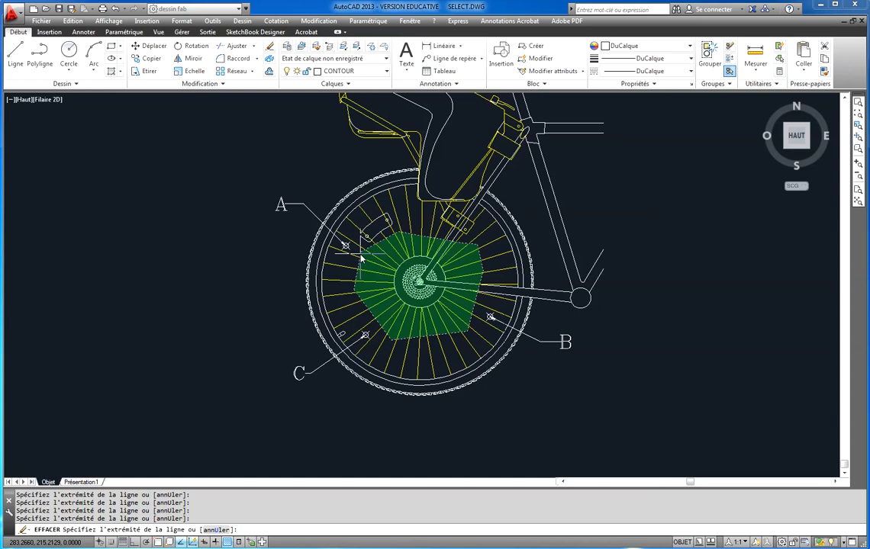
{"action": "key", "text": "Return"}
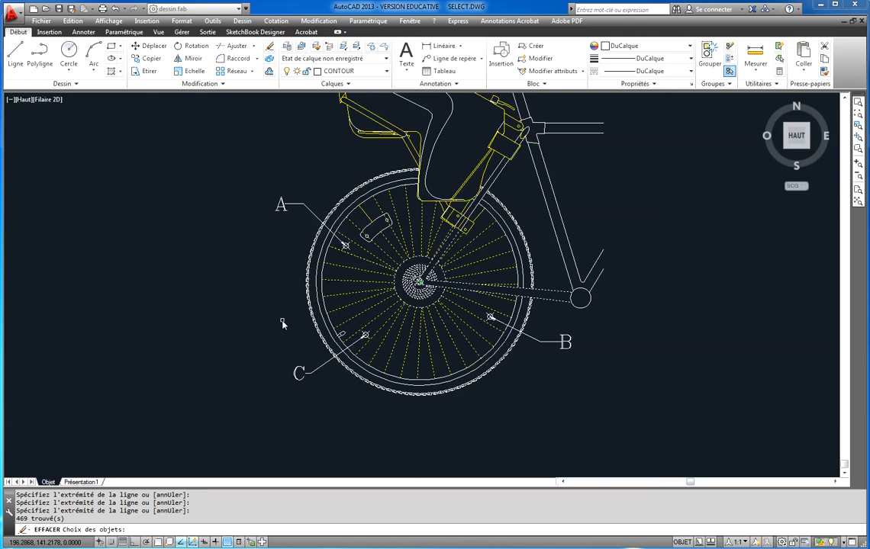
{"action": "key", "text": "Escape"}
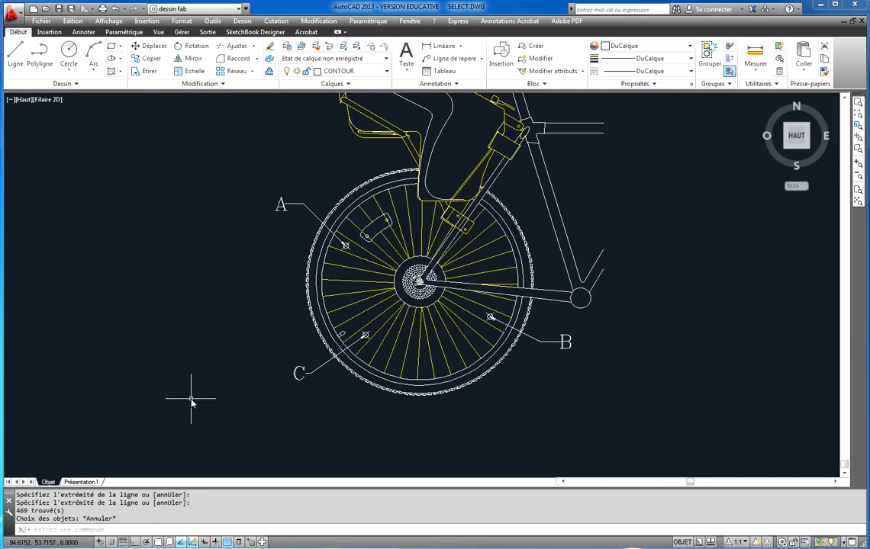
Repeat Erase, list the selection modes again with the invalid option w, and cancel the command.
{"action": "key", "text": "Return"}
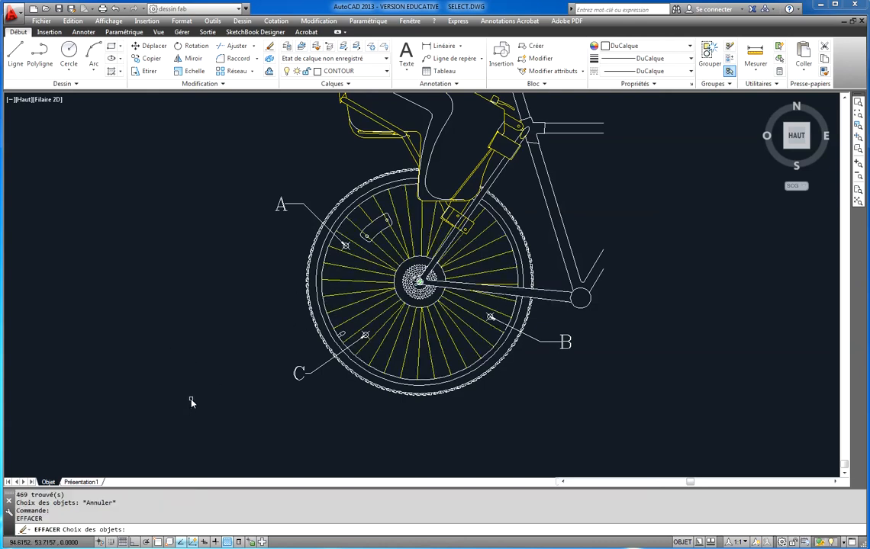
{"action": "type", "text": "w"}
{"action": "key", "text": "Return"}
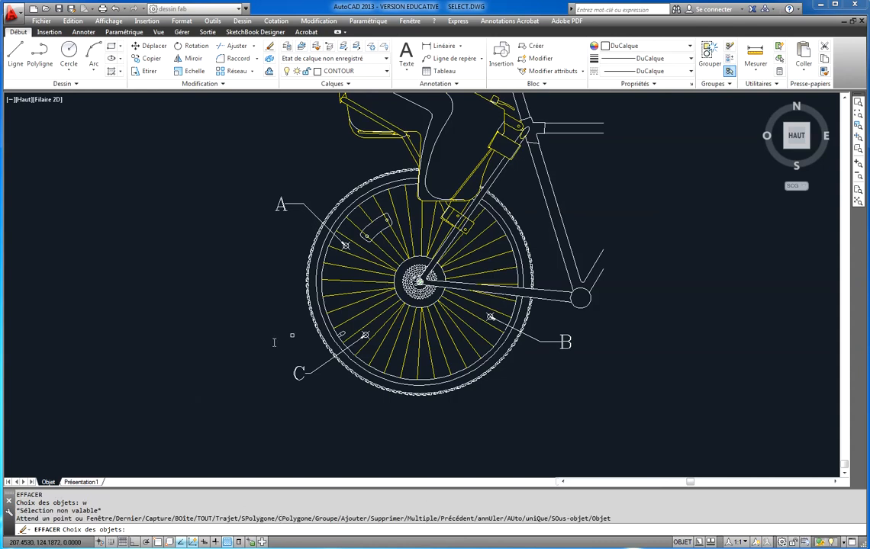
{"action": "key", "text": "Escape"}
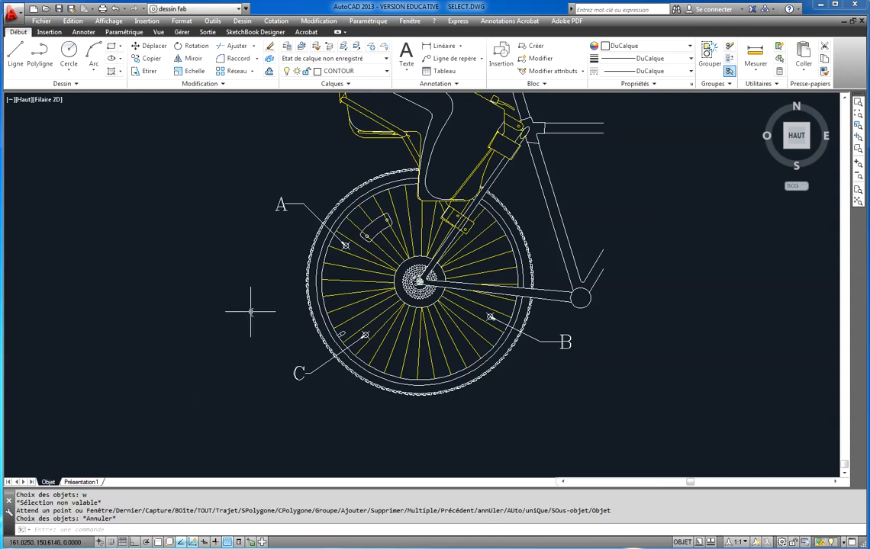
Select the hub parts for erasure with an enclosing window polygon (sp) drawn around the hub, and cancel the erasure.
{"action": "key", "text": "Return"}
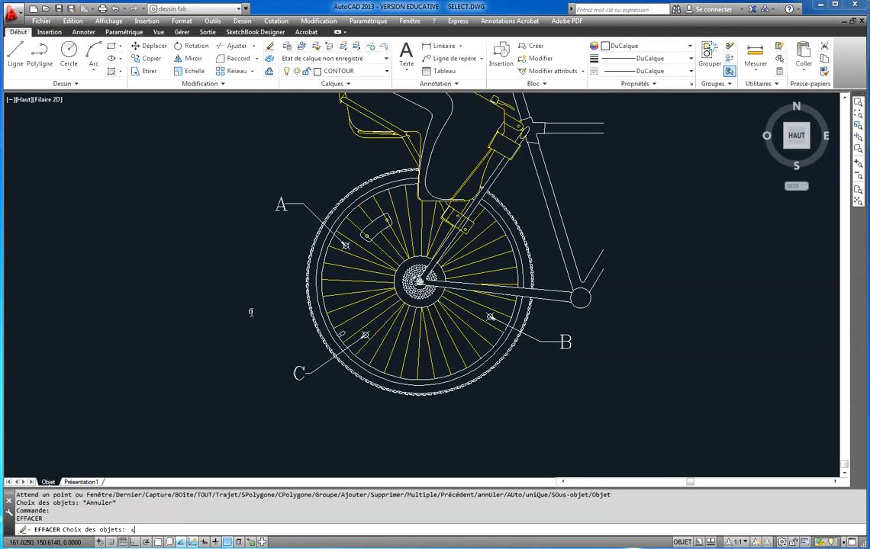
{"action": "type", "text": "sp"}
{"action": "key", "text": "Return"}
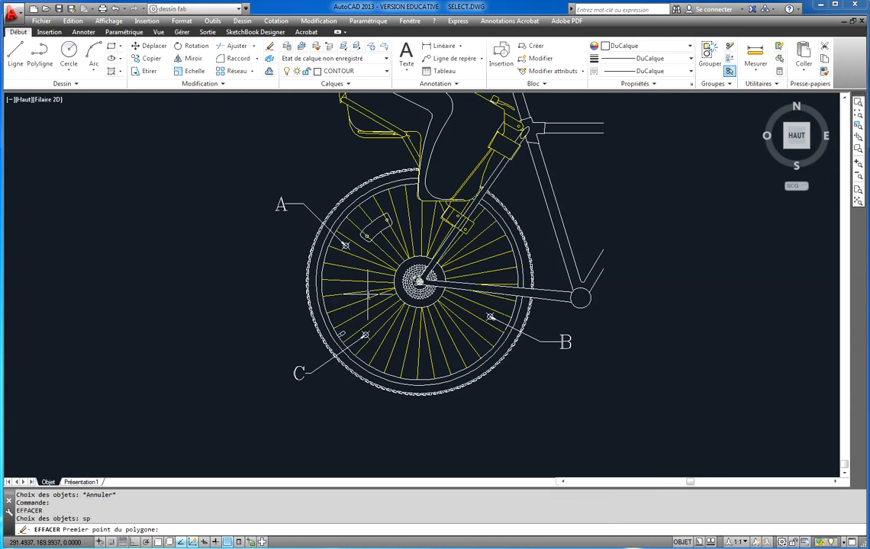
{"action": "left_click", "coordinate": [355, 288]}
{"action": "left_click", "coordinate": [354, 288]}
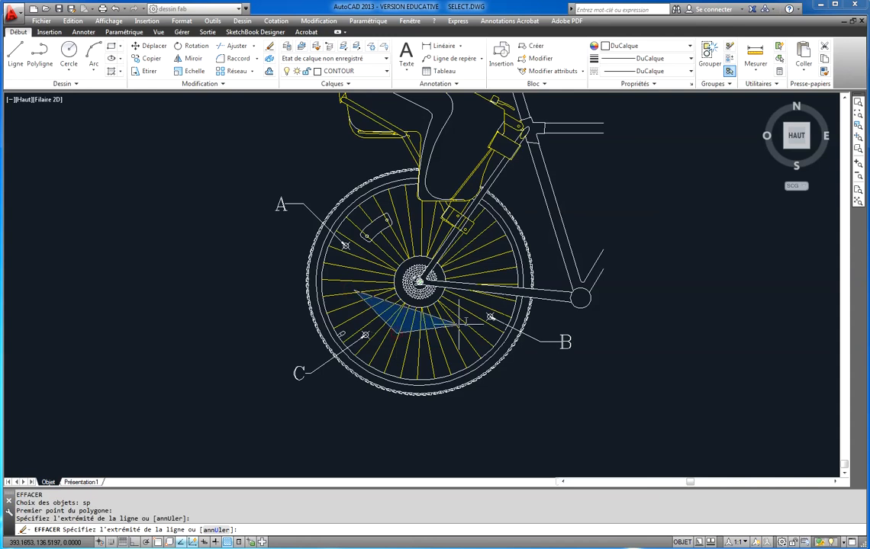
{"action": "left_click", "coordinate": [484, 296]}
{"action": "left_click", "coordinate": [484, 273]}
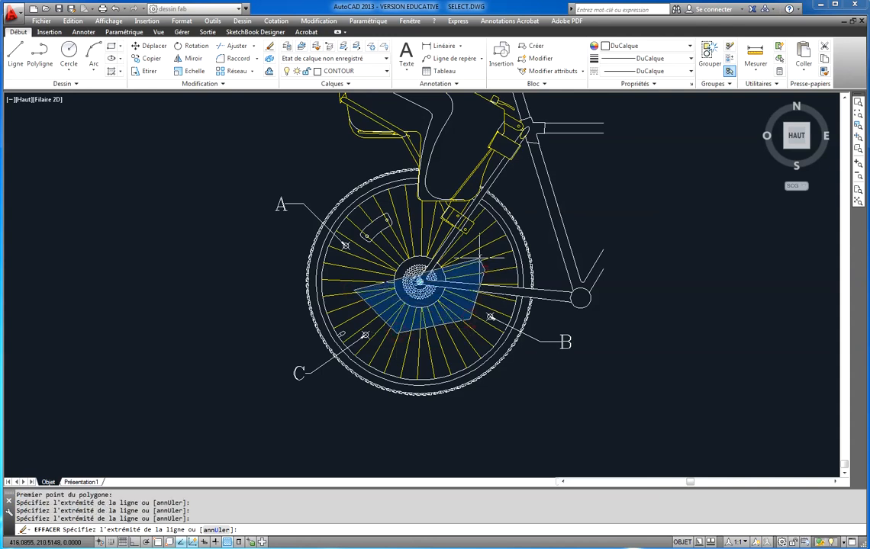
{"action": "left_click", "coordinate": [473, 247]}
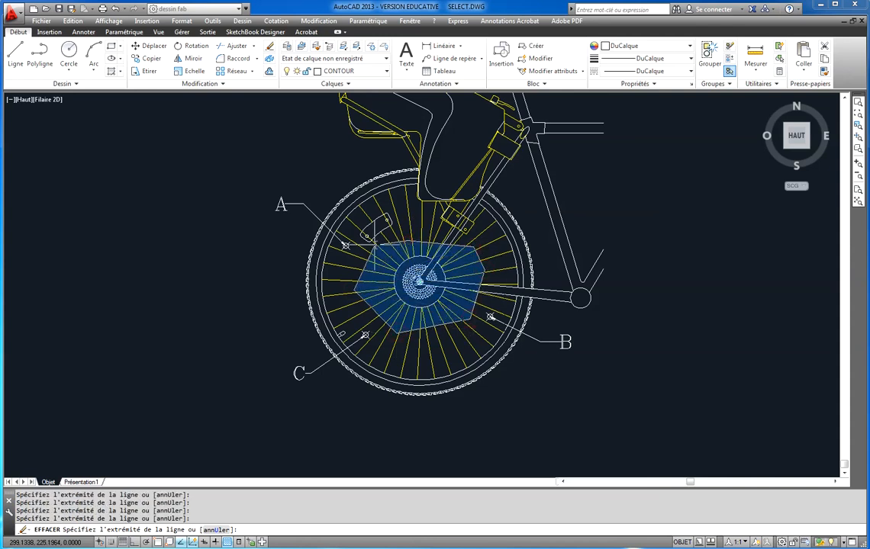
{"action": "right_click", "coordinate": [378, 252]}
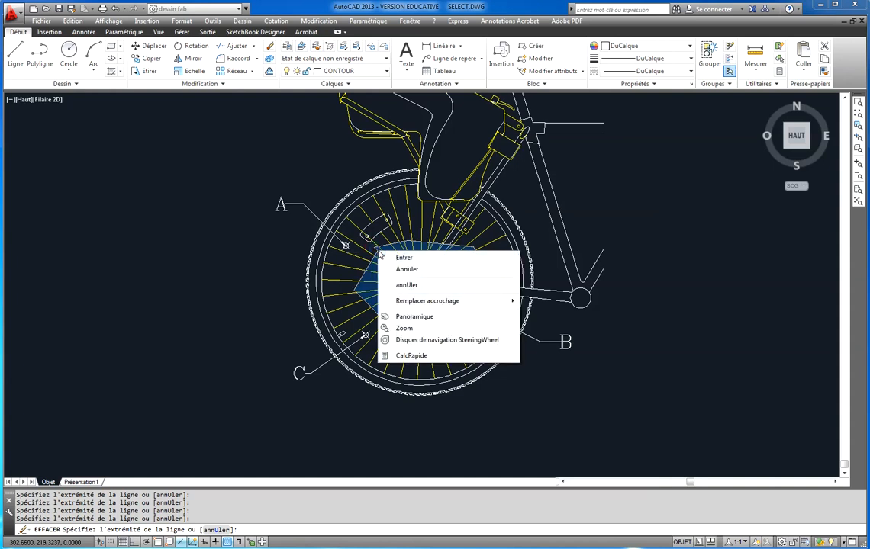
{"action": "left_click", "coordinate": [404, 257]}
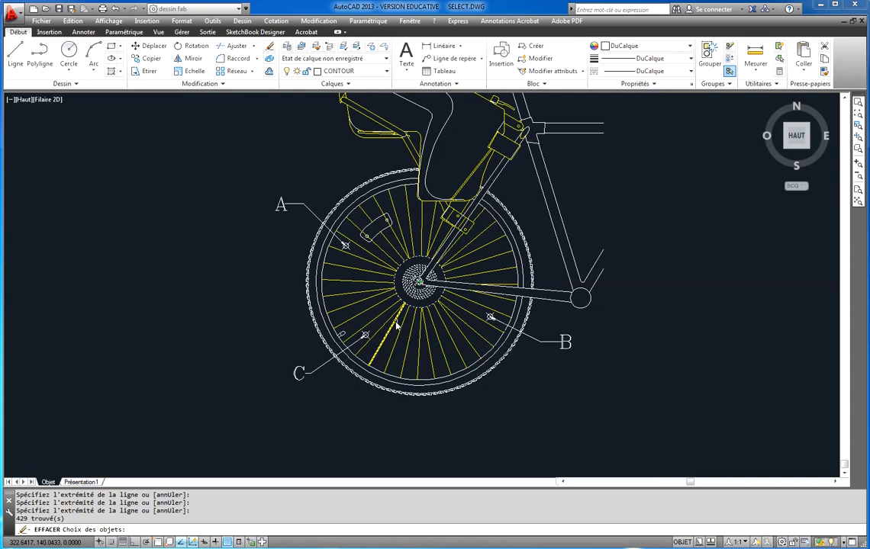
{"action": "key", "text": "Escape"}
Repeat Erase and display the list of selection modes by entering the invalid option w.
{"action": "right_click", "coordinate": [137, 349]}
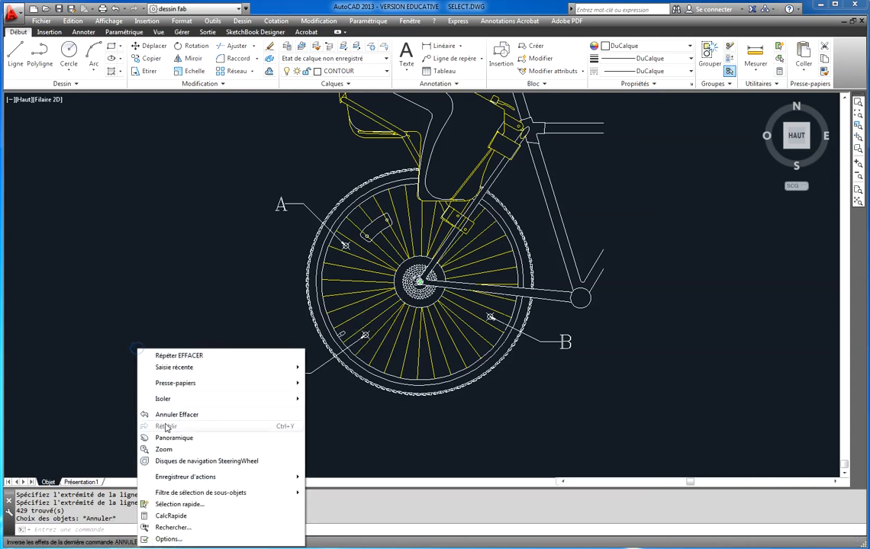
{"action": "left_click", "coordinate": [171, 356]}
{"action": "type", "text": "w"}
{"action": "key", "text": "Return"}
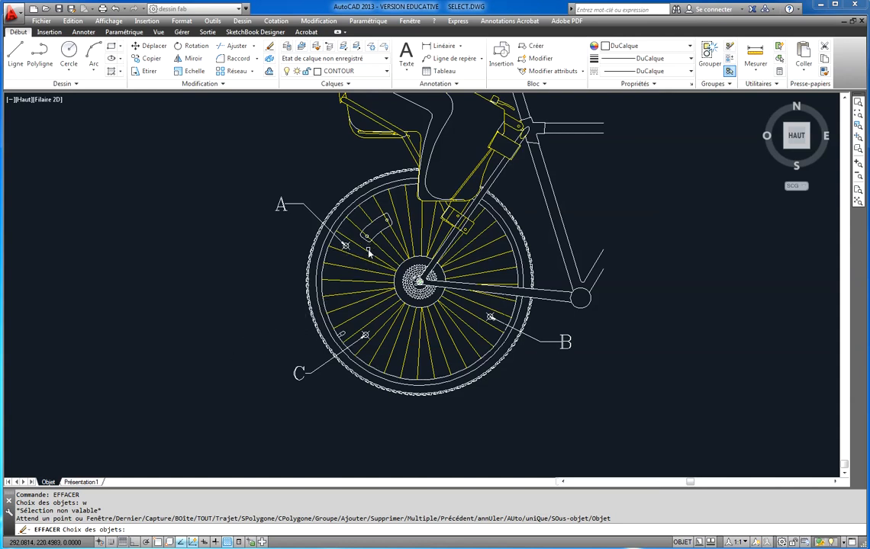
Select the hub parts for erasure with an enclosing window, and add the surrounding spokes with a crossing window over the hub.
{"action": "left_click", "coordinate": [330, 219]}
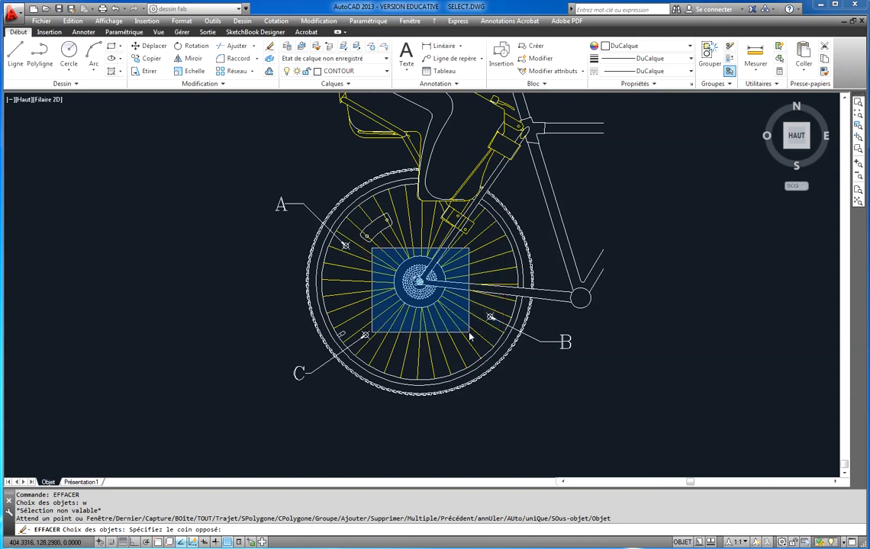
{"action": "left_click", "coordinate": [417, 296]}
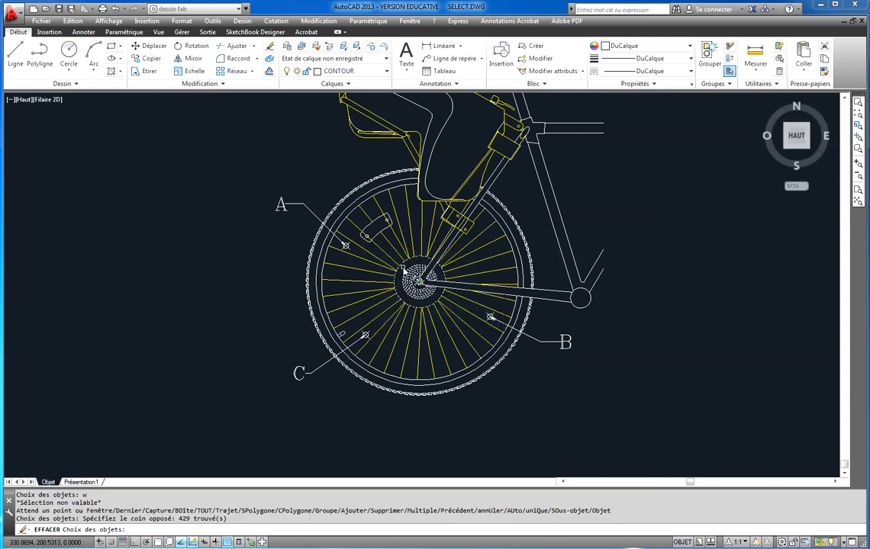
{"action": "left_click", "coordinate": [470, 248]}
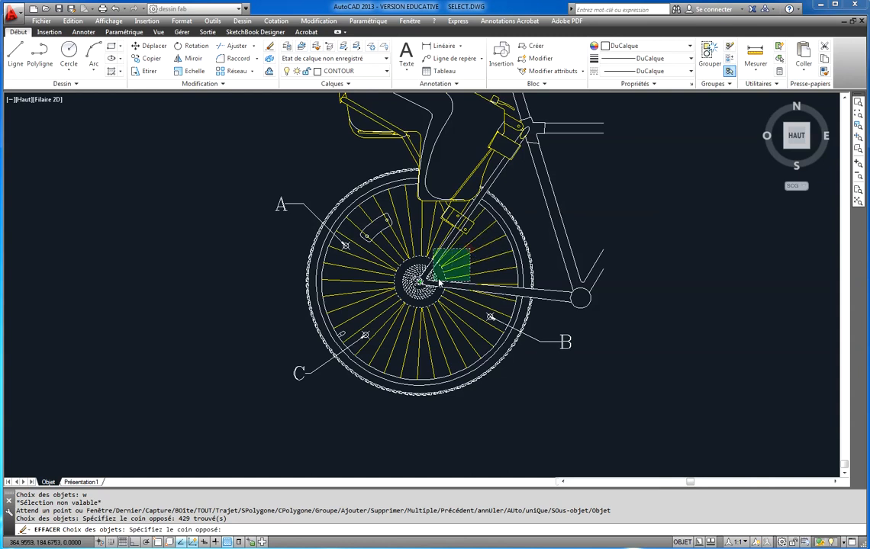
{"action": "left_click", "coordinate": [382, 322]}
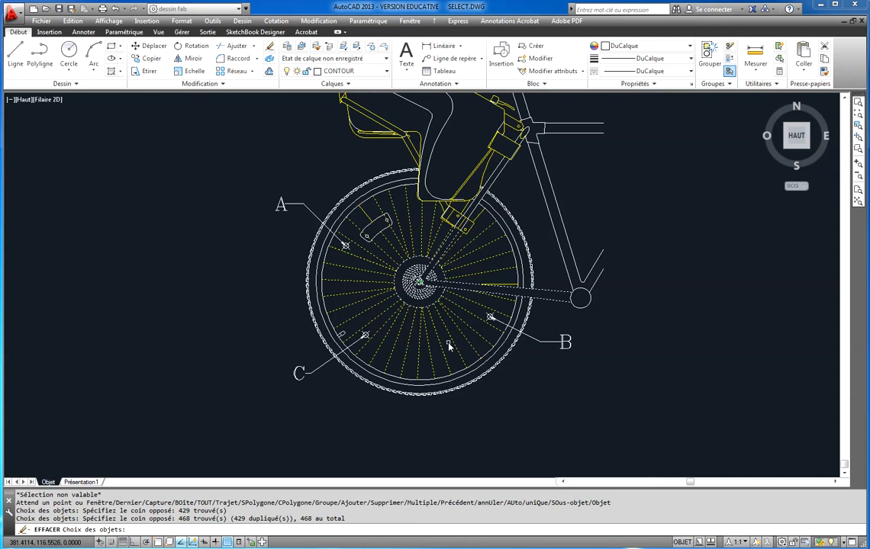
Erase the selection after removing the lower spokes from it with option s and a crossing window, and undo the erasure.
{"action": "key", "text": "Return"}
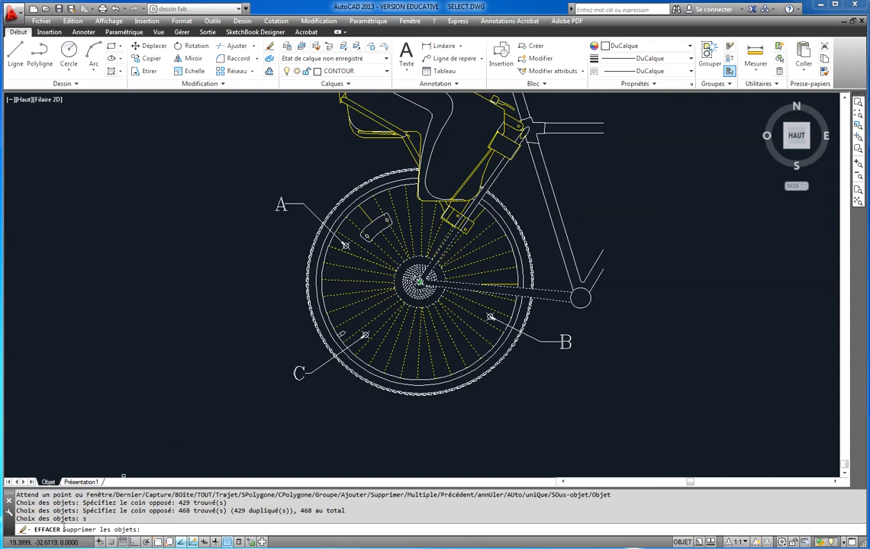
{"action": "left_click", "coordinate": [468, 333]}
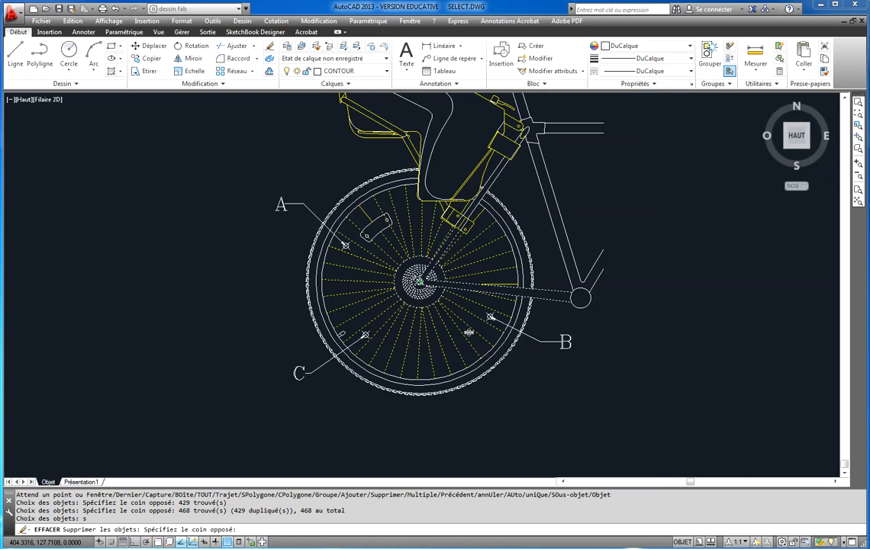
{"action": "left_click", "coordinate": [406, 345]}
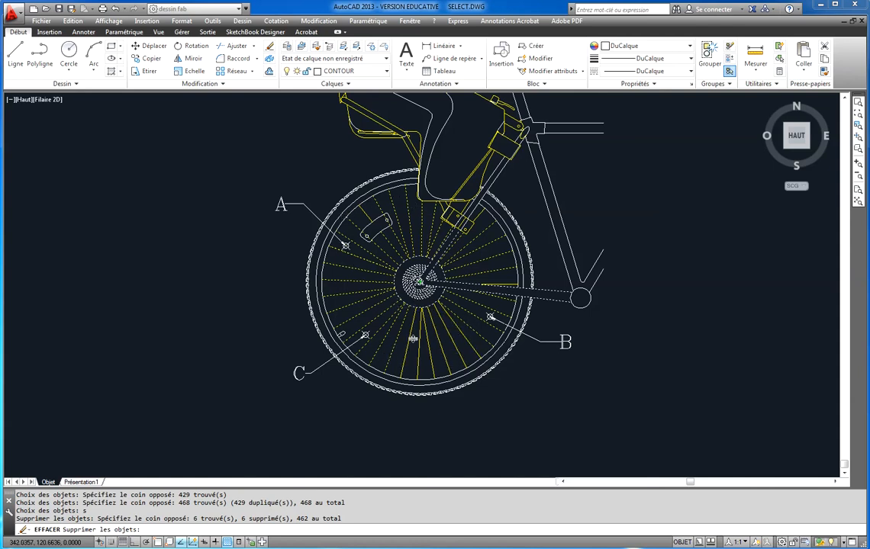
{"action": "key", "text": "Return"}
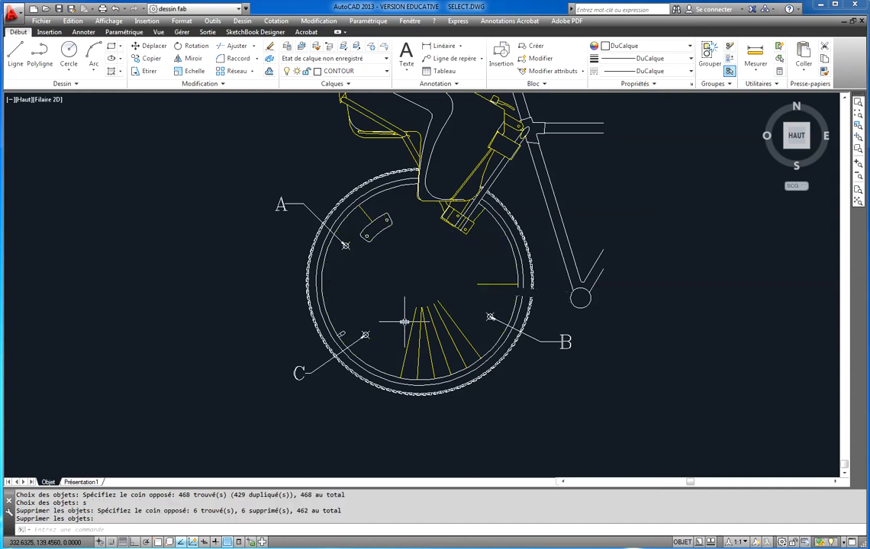
{"action": "key", "text": "ctrl+z"}
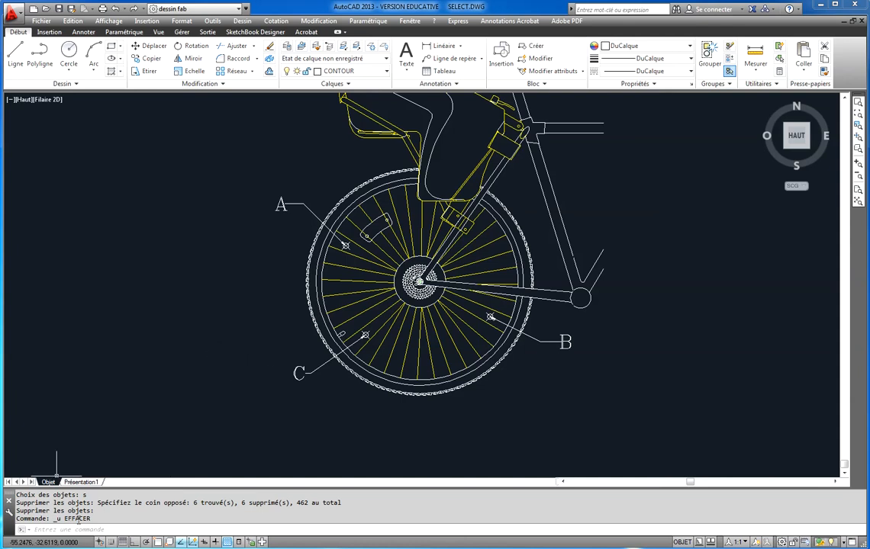
{"action": "left_click", "coordinate": [72, 21]}
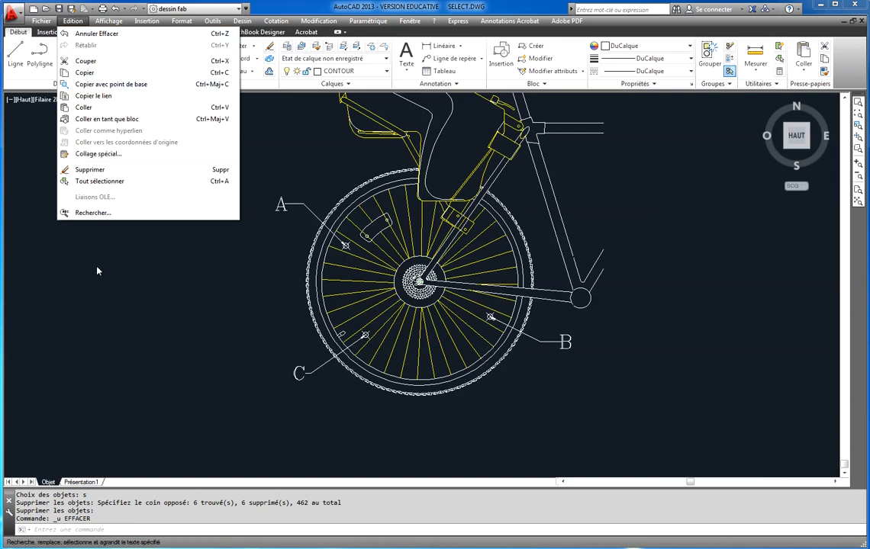
{"action": "left_click", "coordinate": [161, 368]}
{"action": "key", "text": "Escape"}
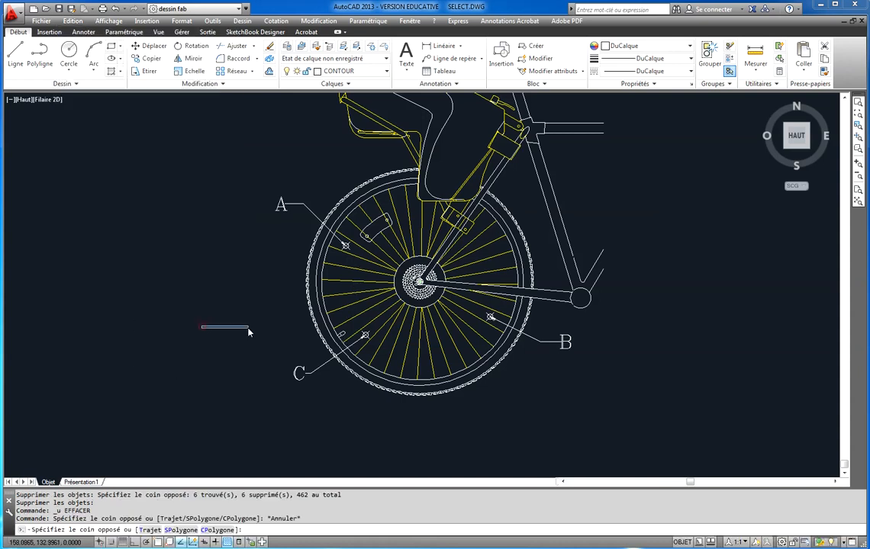
{"action": "left_click", "coordinate": [219, 332]}
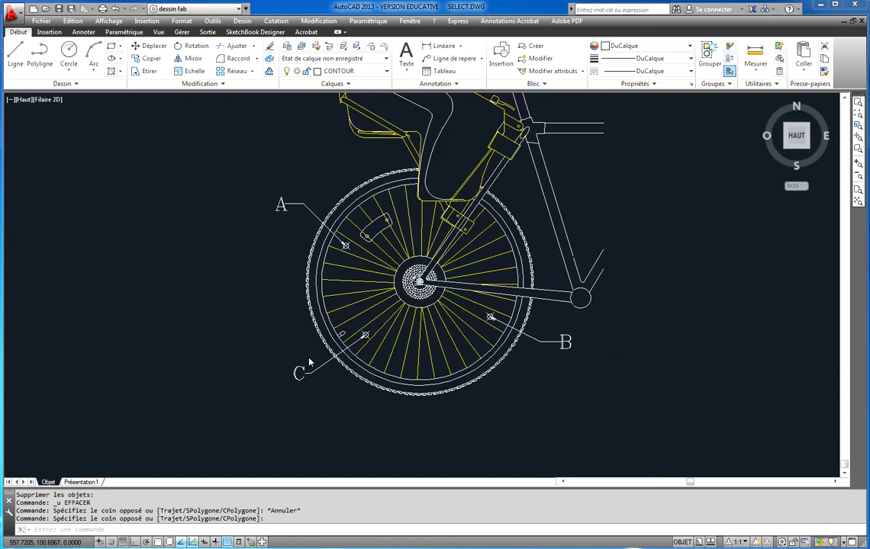
{"action": "key", "text": "Escape"}
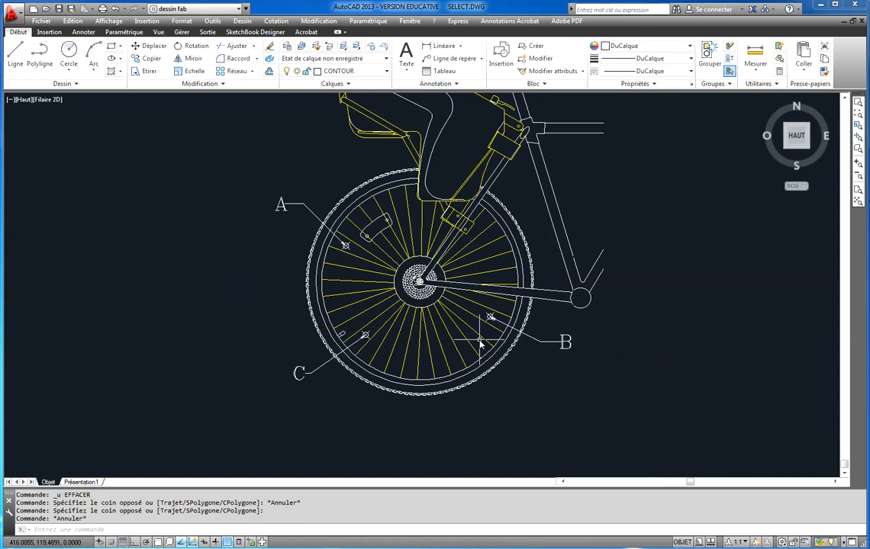
Move the spokes and hub, selected with a crossing window around the hub, to the empty area left of the wheel.
{"action": "mouse_move", "coordinate": [480, 345]}
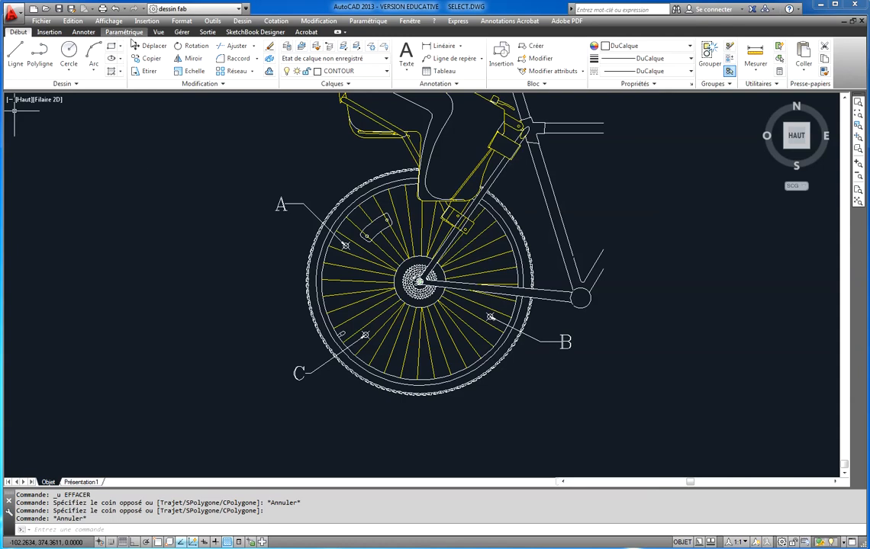
{"action": "left_click", "coordinate": [158, 51]}
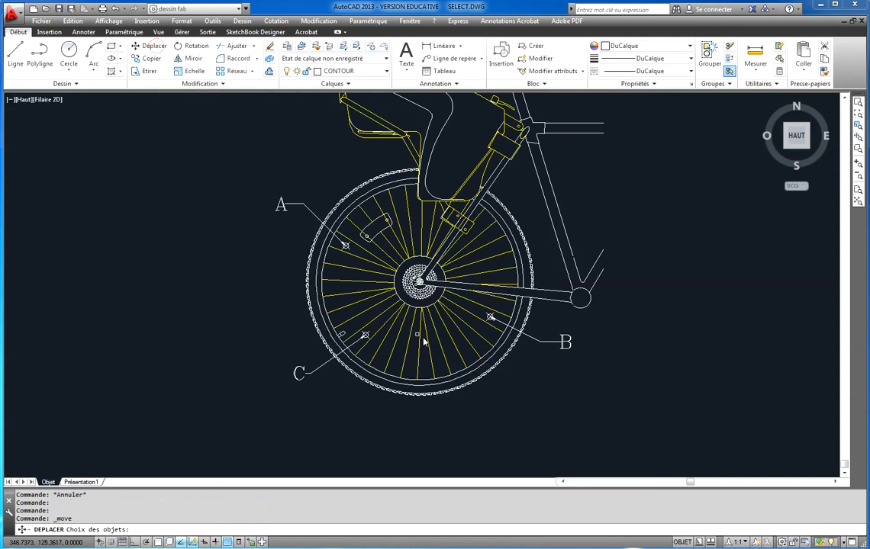
{"action": "left_click", "coordinate": [472, 336]}
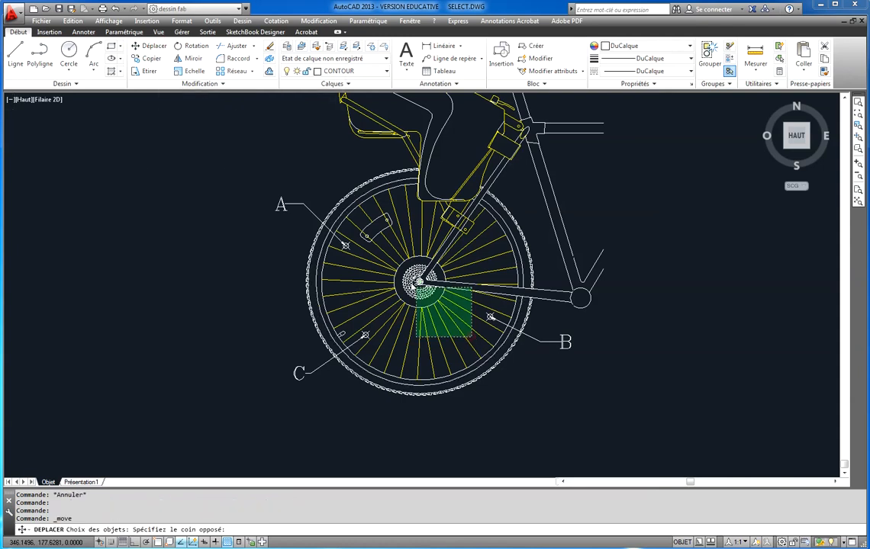
{"action": "left_click", "coordinate": [378, 242]}
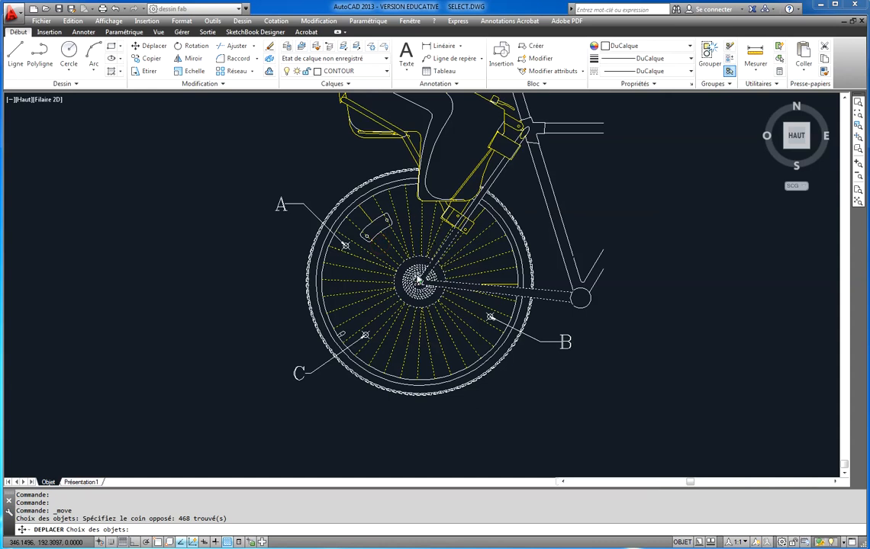
{"action": "key", "text": "Return"}
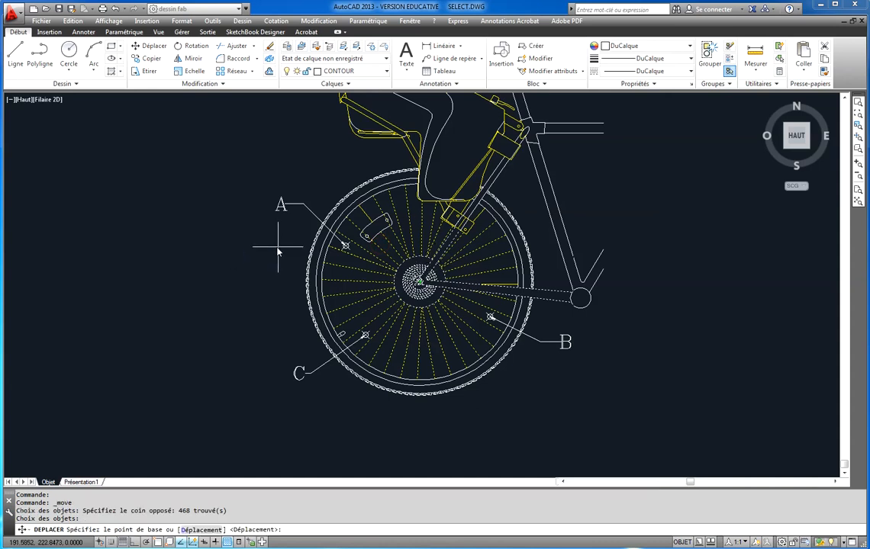
{"action": "left_click", "coordinate": [279, 247]}
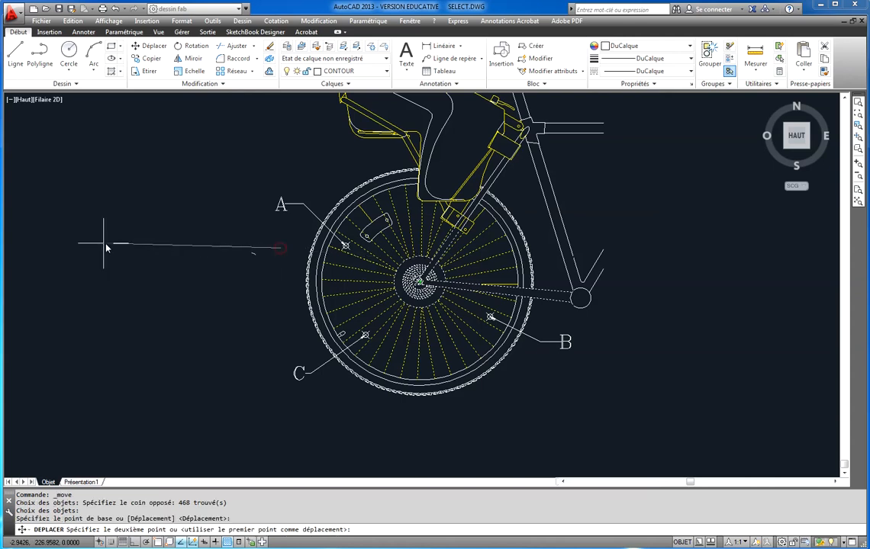
{"action": "left_click", "coordinate": [29, 295]}
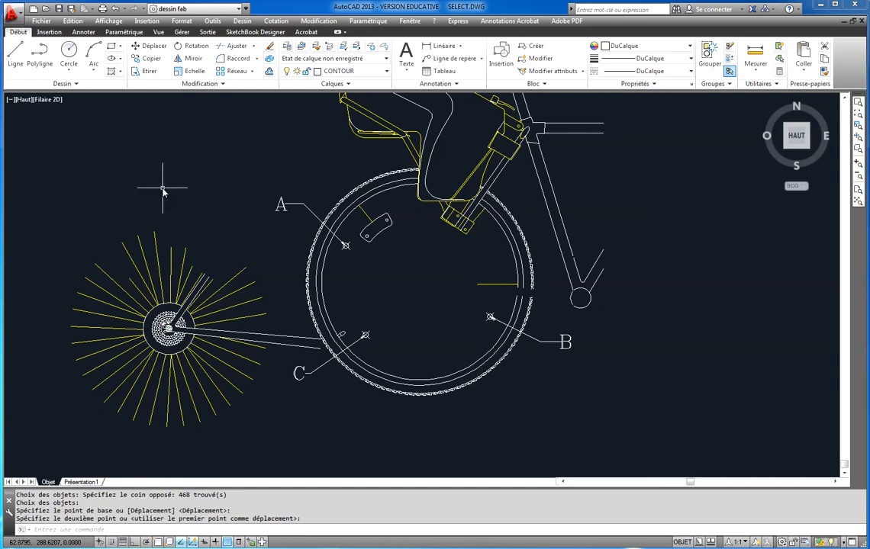
Repeat Move on the previous selection (p), from the hub's centre to the rim's centre using centre object snaps (cen).
{"action": "right_click", "coordinate": [122, 180]}
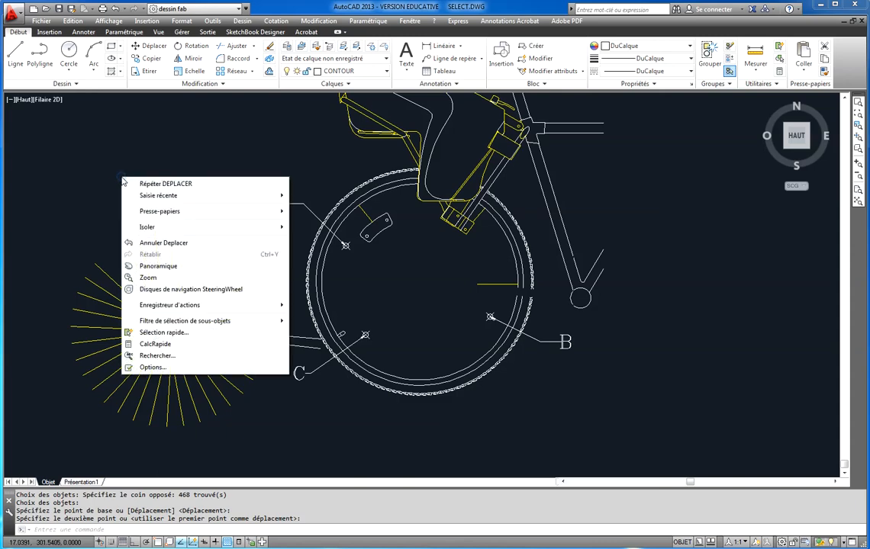
{"action": "left_click", "coordinate": [178, 187]}
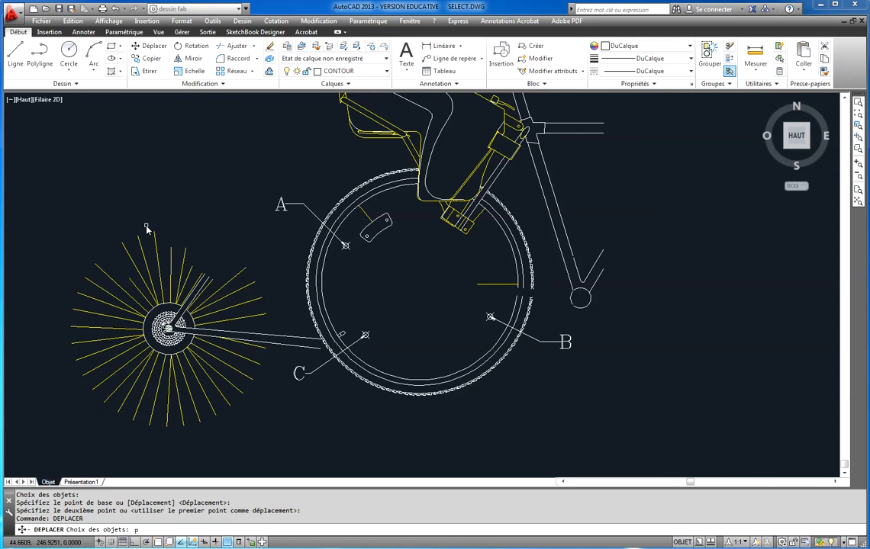
{"action": "key", "text": "Return"}
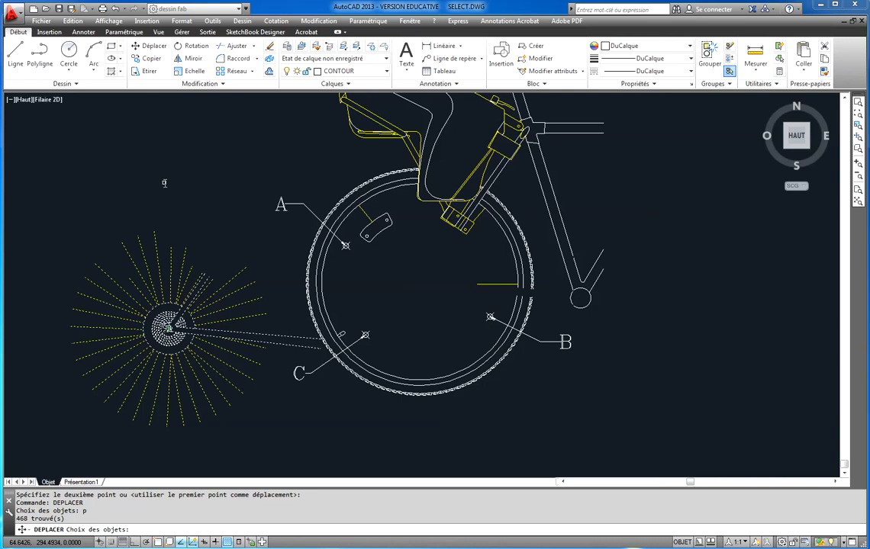
{"action": "key", "text": "Return"}
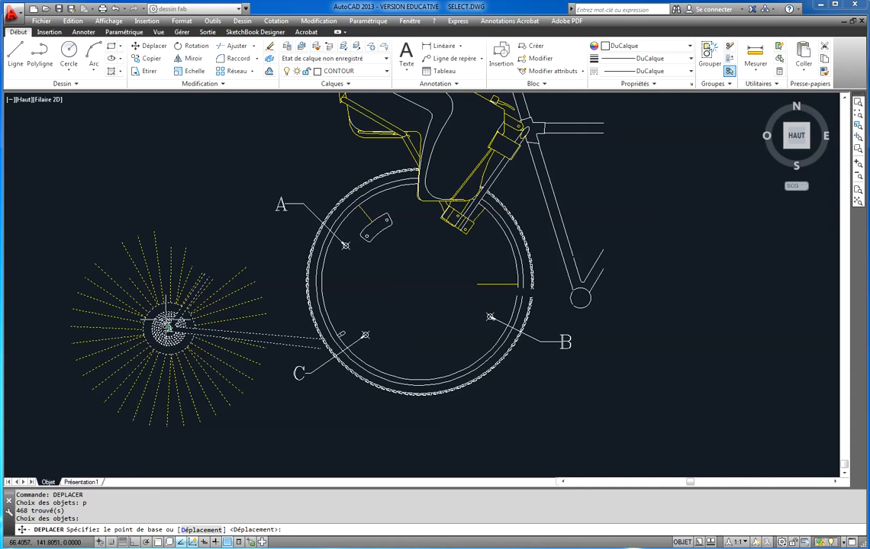
{"action": "type", "text": "cen de"}
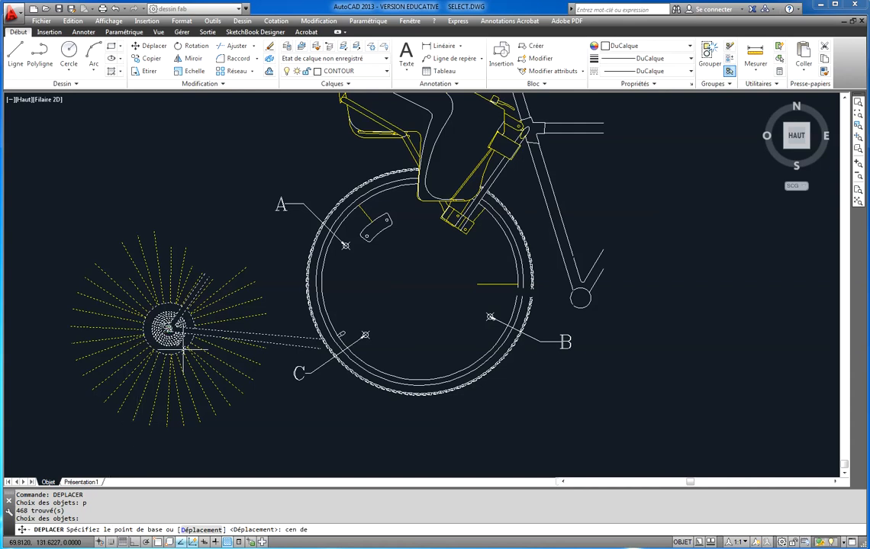
{"action": "left_click", "coordinate": [182, 348]}
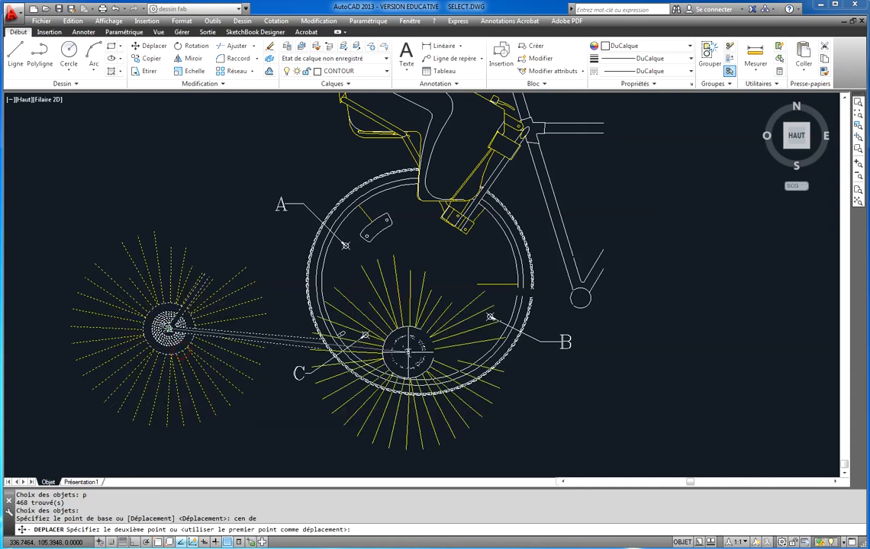
{"action": "type", "text": "cen de"}
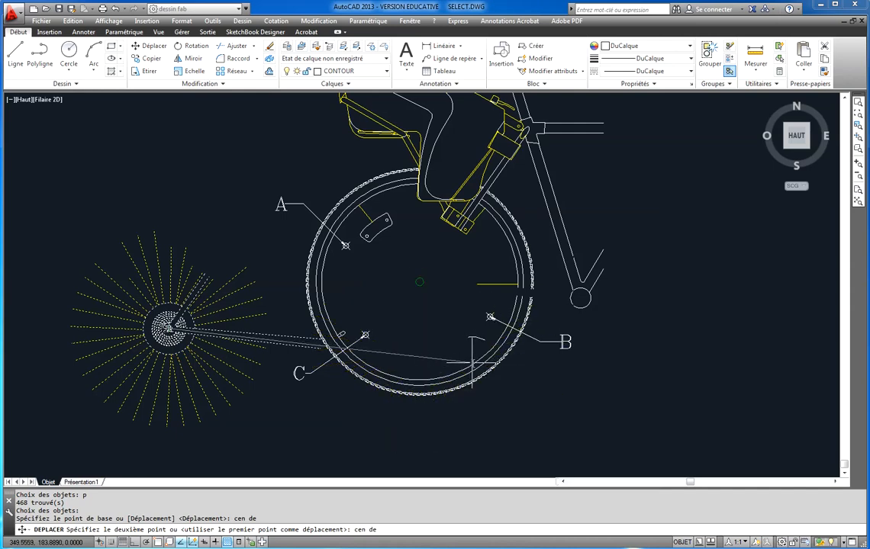
{"action": "left_click", "coordinate": [466, 359]}
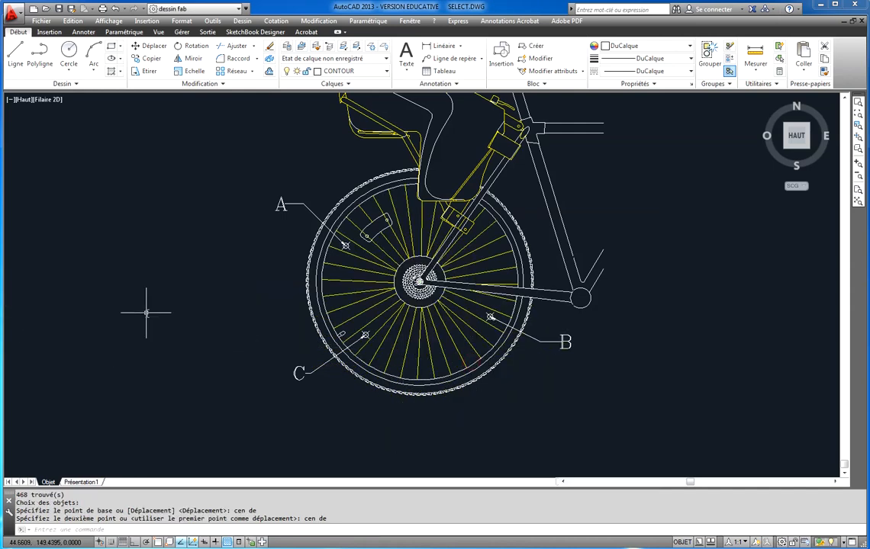
{"action": "key", "text": "Escape"}
{"action": "key", "text": "Escape"}
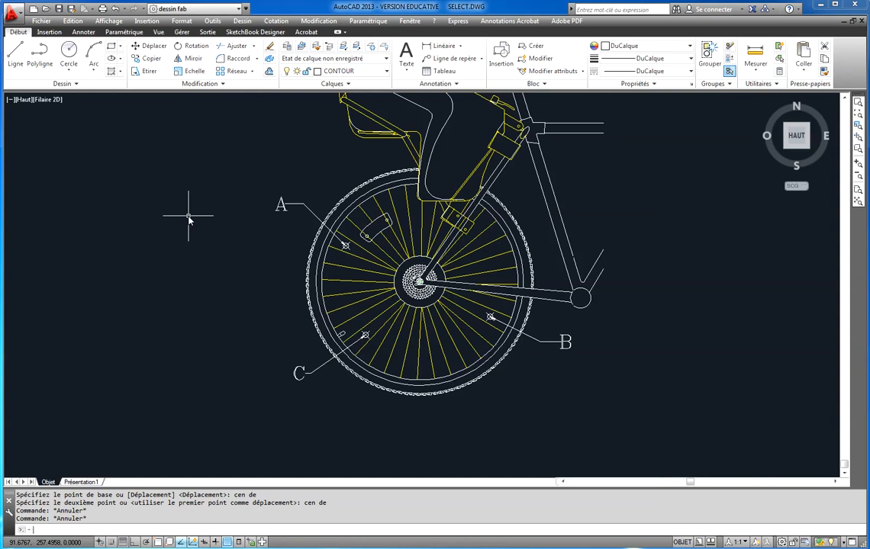
Start Erase (ef) and select the spokes and hub with a crossing window drawn around the hub.
{"action": "type", "text": "ef"}
{"action": "key", "text": "Return"}
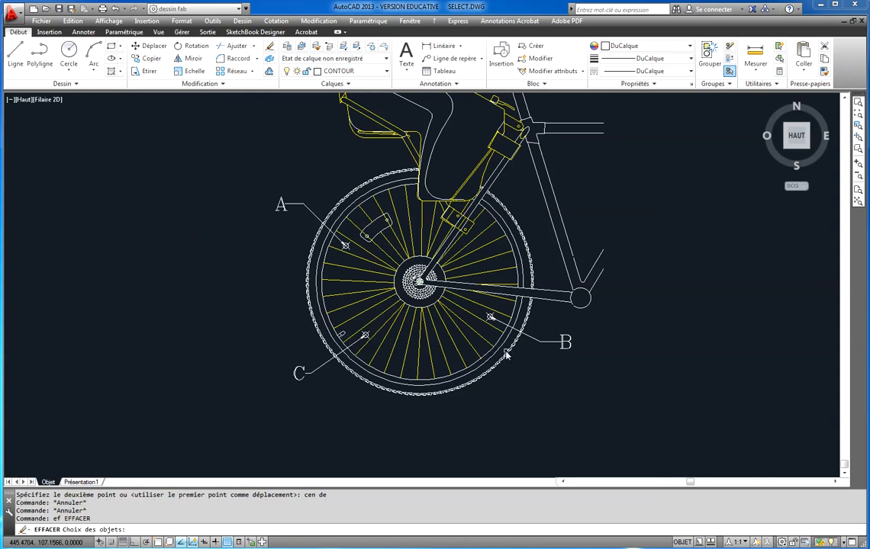
{"action": "left_click", "coordinate": [479, 342]}
{"action": "left_click", "coordinate": [392, 240]}
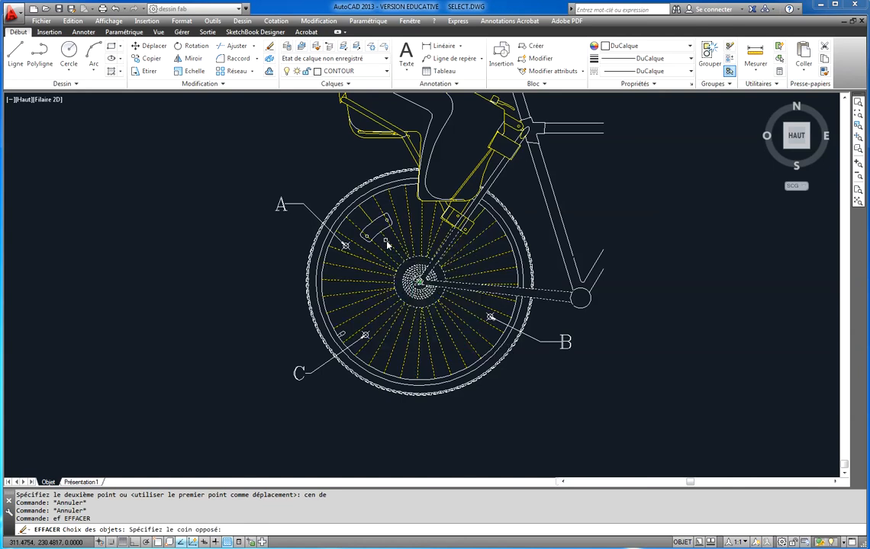
Remove the lower spokes from the erase selection with option s and a crossing window, and return to adding objects with option a.
{"action": "type", "text": "s objets:"}
{"action": "key", "text": "Return"}
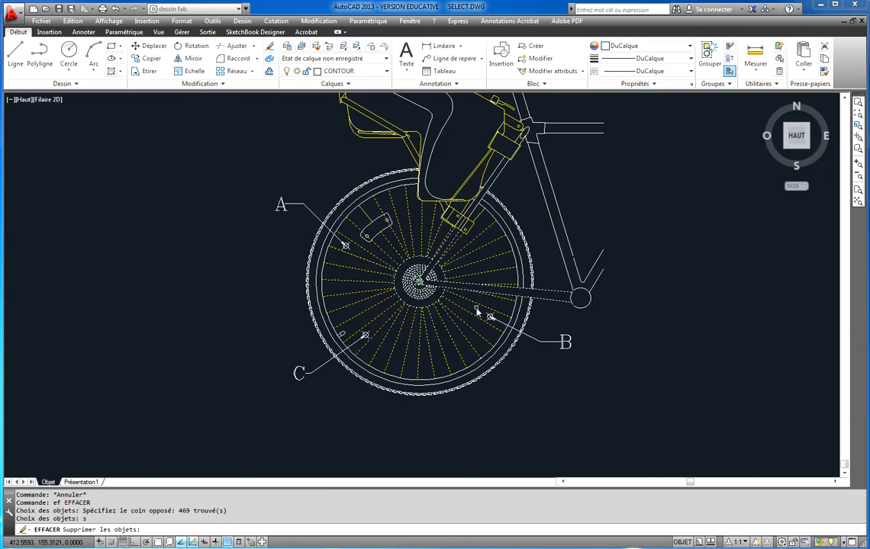
{"action": "left_click", "coordinate": [468, 335]}
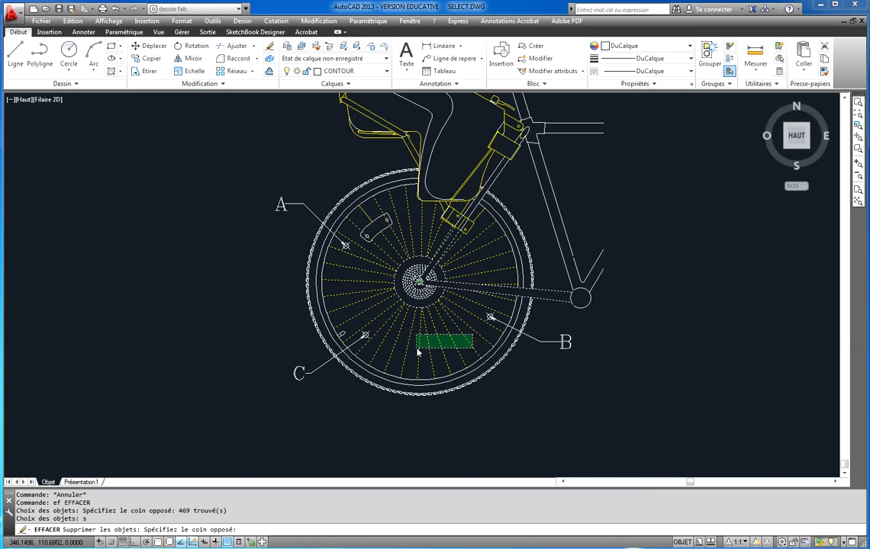
{"action": "left_click", "coordinate": [418, 349]}
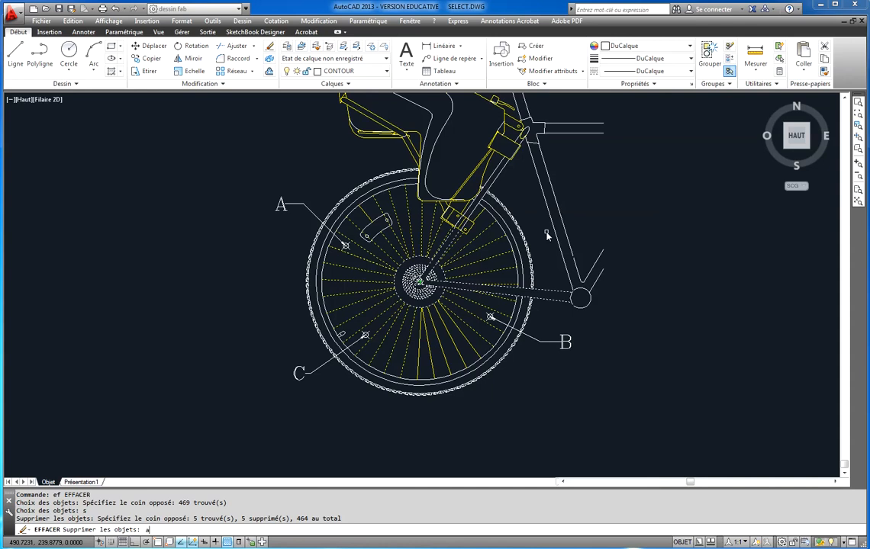
{"action": "key", "text": "Return"}
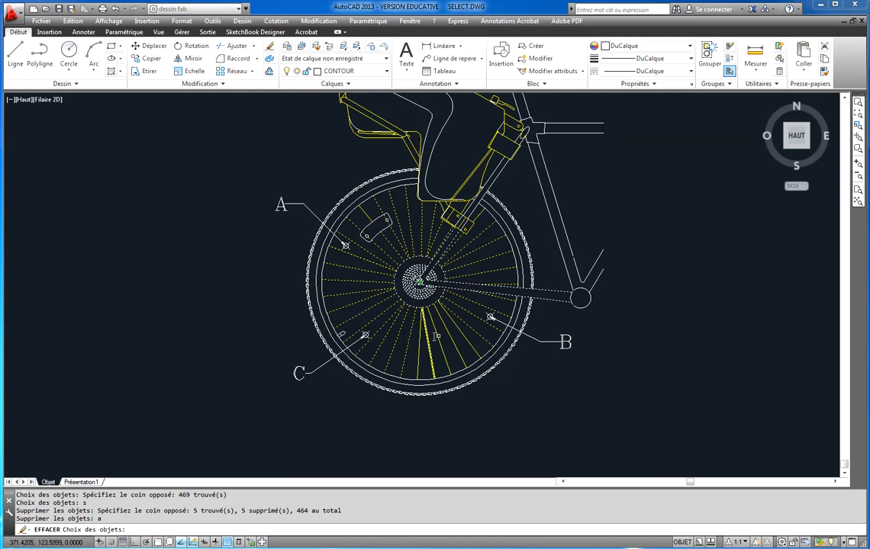
Add two individual lower spokes back to the erase selection and complete the Erase command.
{"action": "left_click", "coordinate": [453, 338]}
{"action": "left_click", "coordinate": [390, 304]}
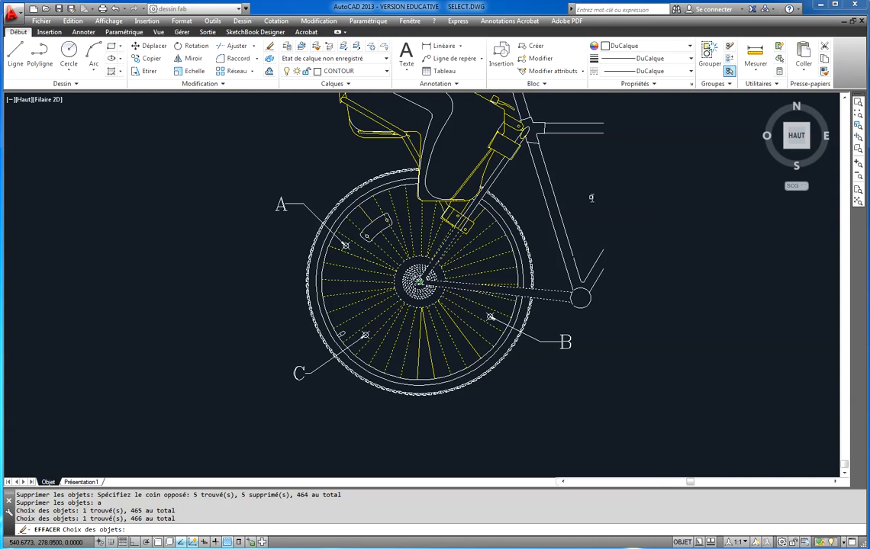
{"action": "key", "text": "Return"}
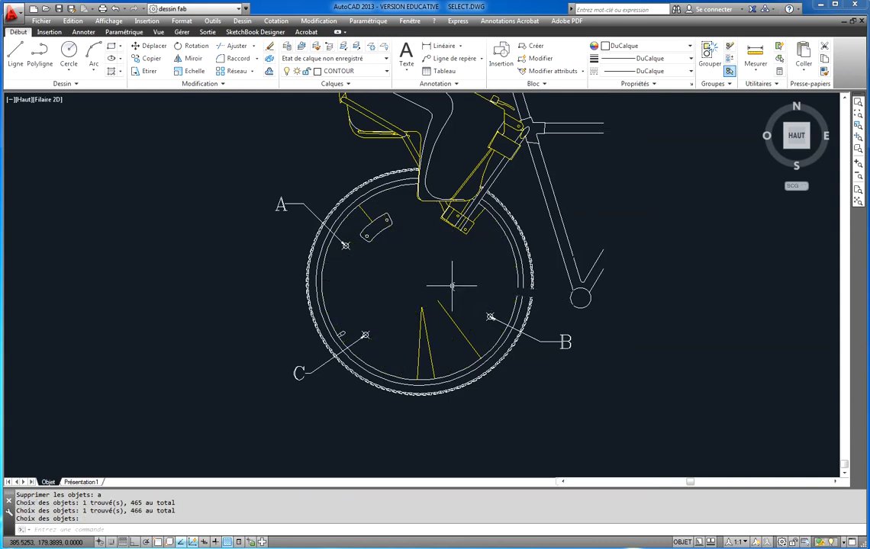
Toggle polar tracking and undo the erasure of the spokes and hub.
{"action": "key", "text": "F10"}
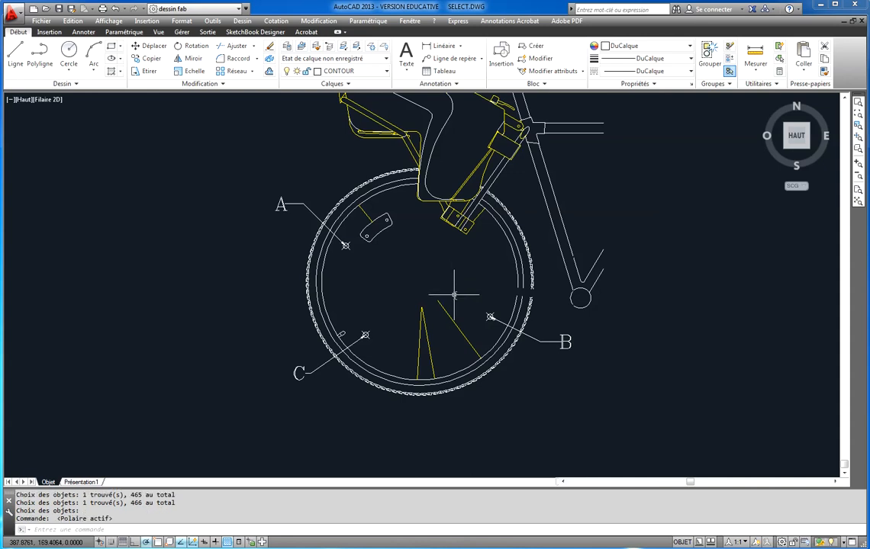
{"action": "key", "text": "Escape"}
{"action": "key", "text": "Escape"}
{"action": "key", "text": "Escape"}
{"action": "key", "text": "ctrl+z"}
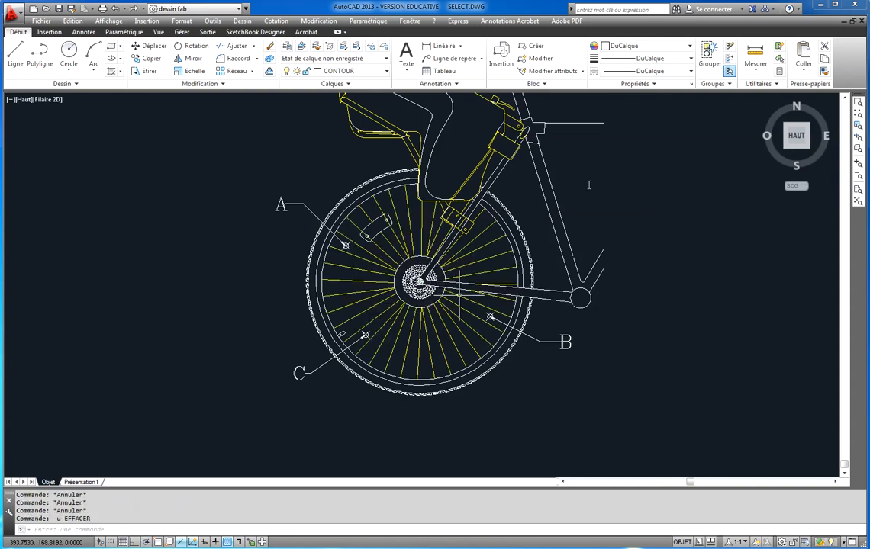
{"action": "scroll", "coordinate": [604, 206], "scroll_direction": "down", "scroll_amount": 4}
{"action": "scroll", "coordinate": [596, 204], "scroll_direction": "up", "scroll_amount": 2}
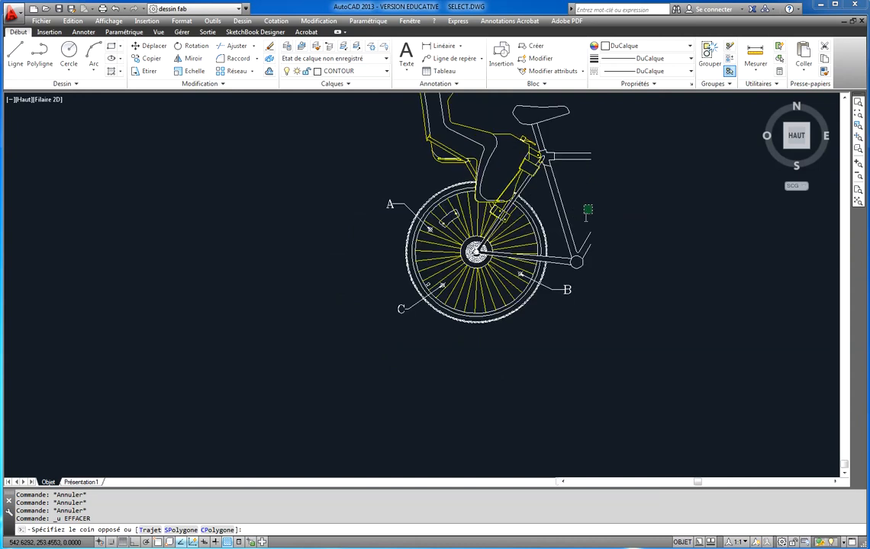
{"action": "left_click", "coordinate": [591, 205]}
{"action": "key", "text": "Escape"}
{"action": "key", "text": "Escape"}
{"action": "key", "text": "Escape"}
{"action": "middle_click_drag", "start_coordinate": [575, 210], "coordinate": [553, 227]}
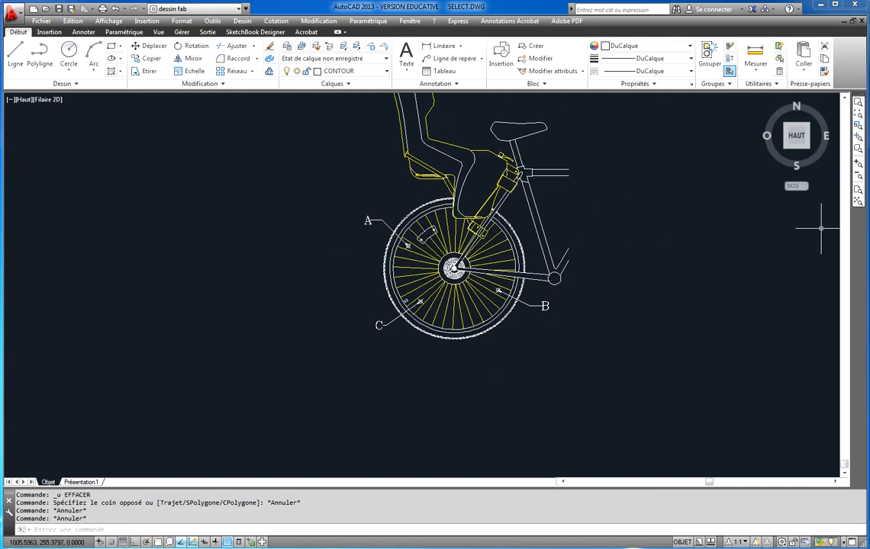